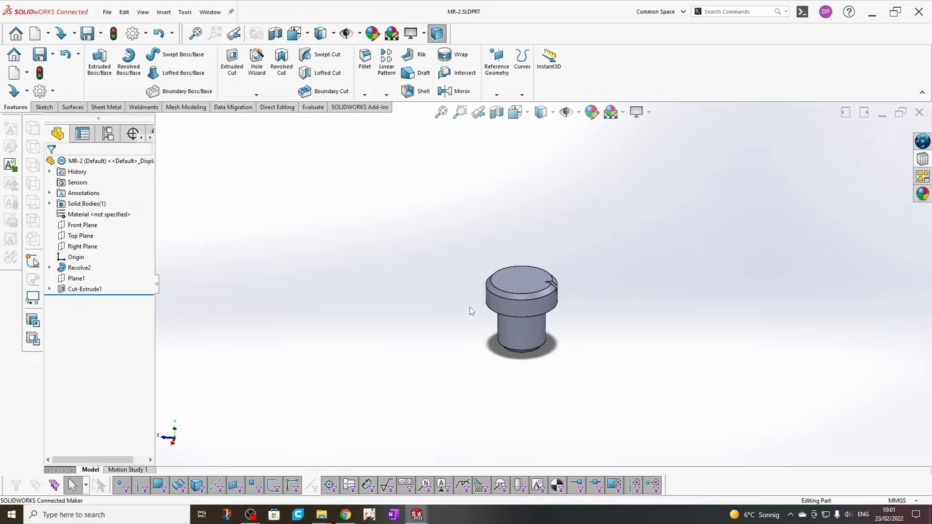
Try a reference axis at the intersection of the Front Plane and Top Plane, and deselect both planes.
scroll(558, 296, down, 6)
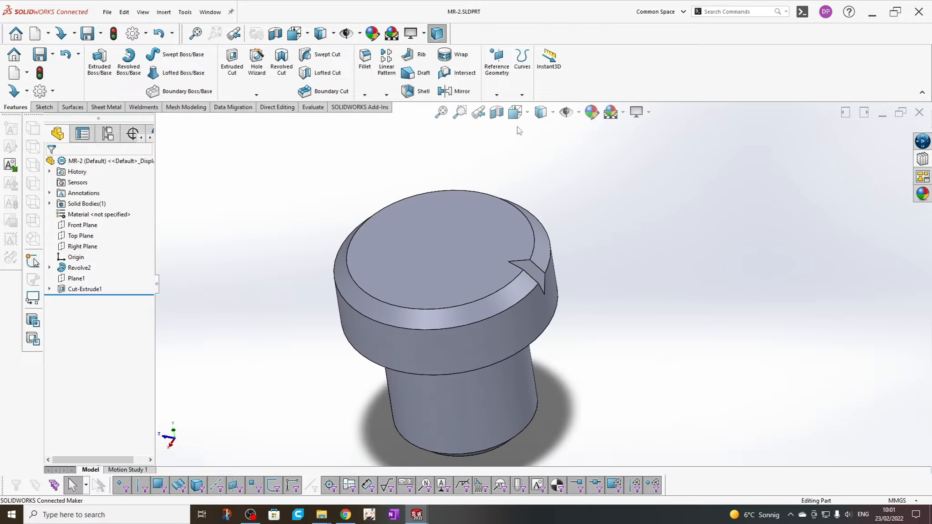
click(497, 60)
click(505, 117)
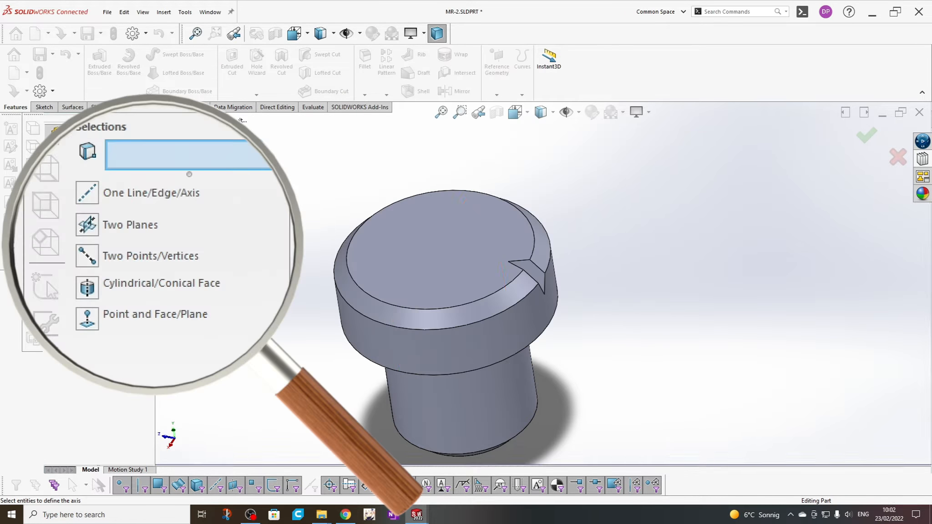
click(202, 185)
click(200, 195)
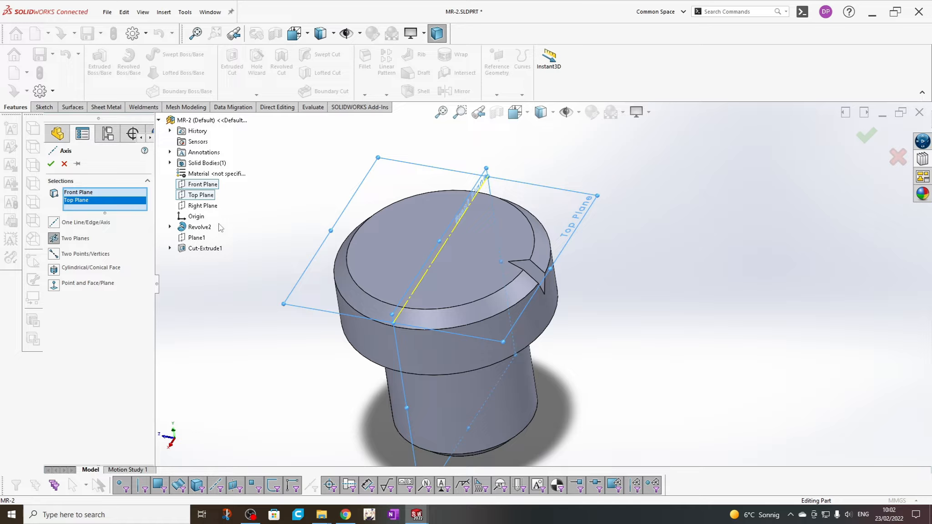
click(196, 196)
click(202, 184)
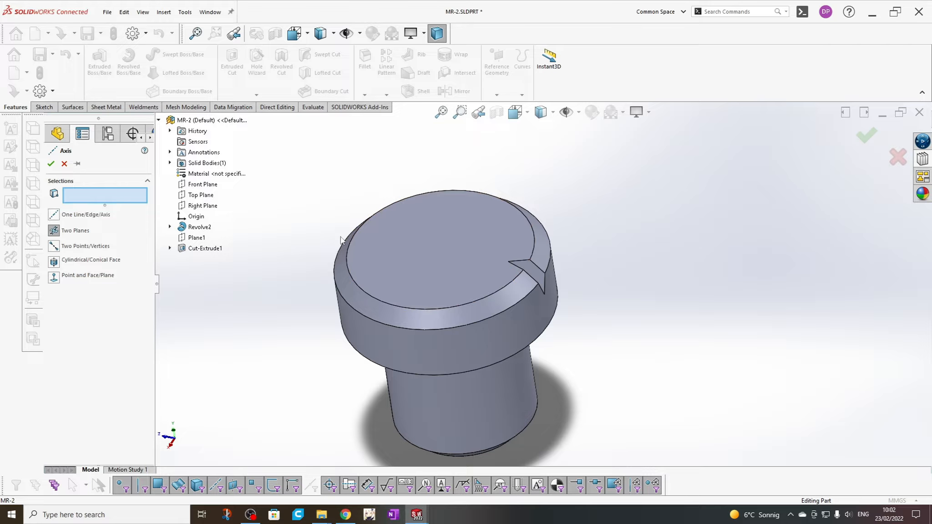
Show Sketch2 of the Revolve2 feature while defining the axis.
mouse_move(366, 232)
middle_down()
mouse_move(387, 237)
mouse_move(369, 233)
middle_up()
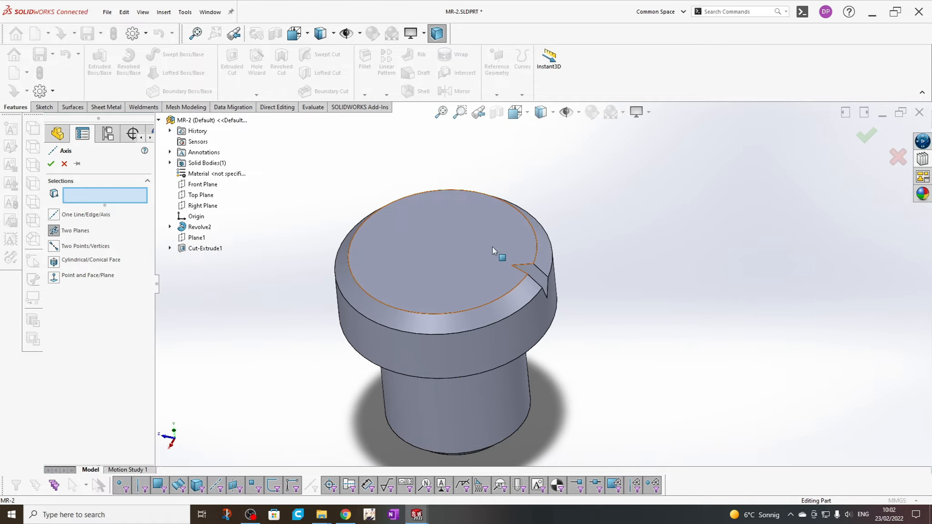
click(170, 227)
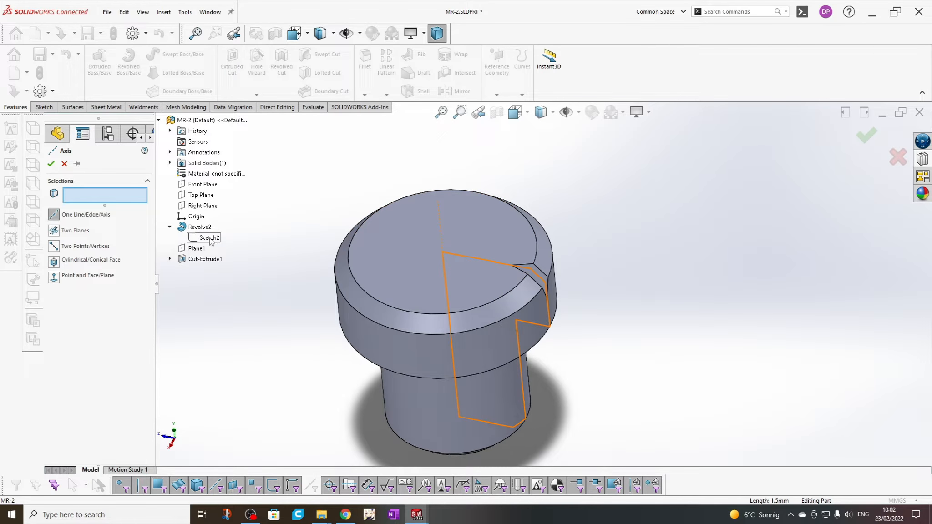
right_click(210, 237)
click(232, 256)
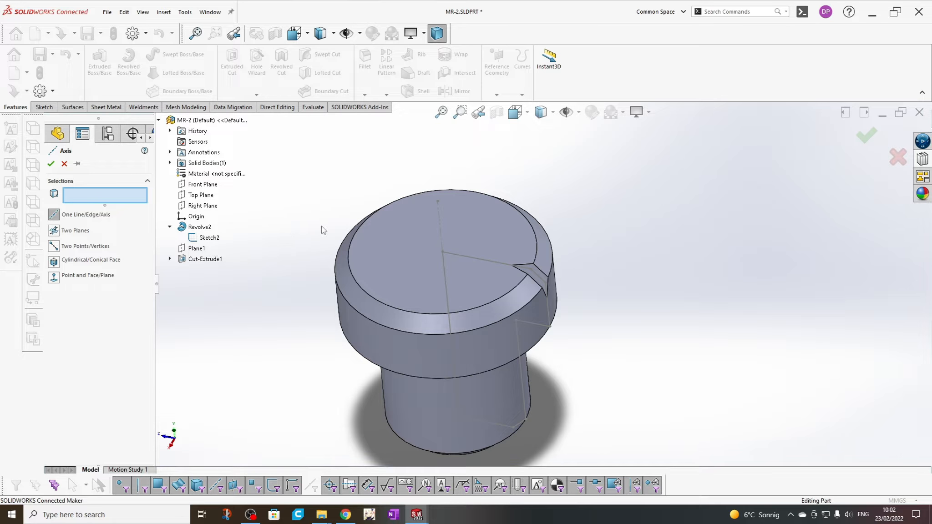
Try One Line/Edge/Axis references on the notch edge, the sketch's top radial line and its vertical centre line, deselecting each.
click(522, 265)
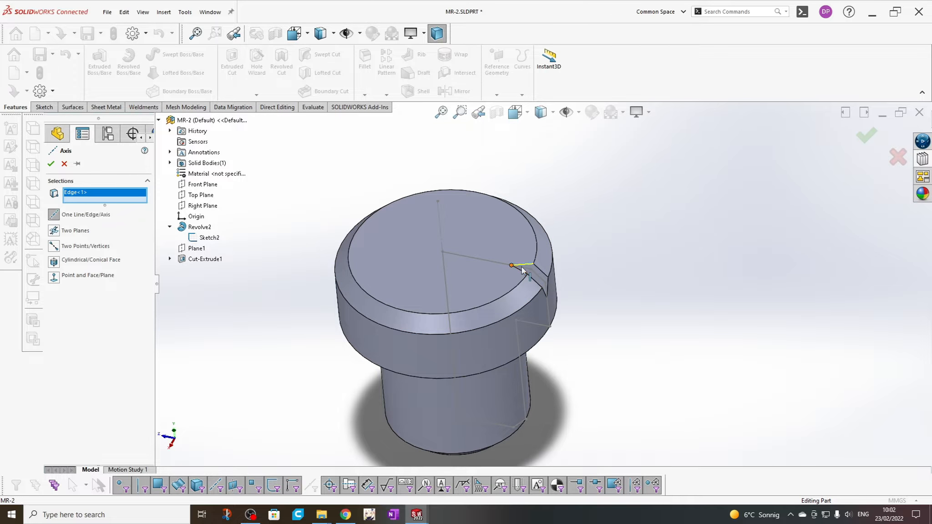
click(530, 263)
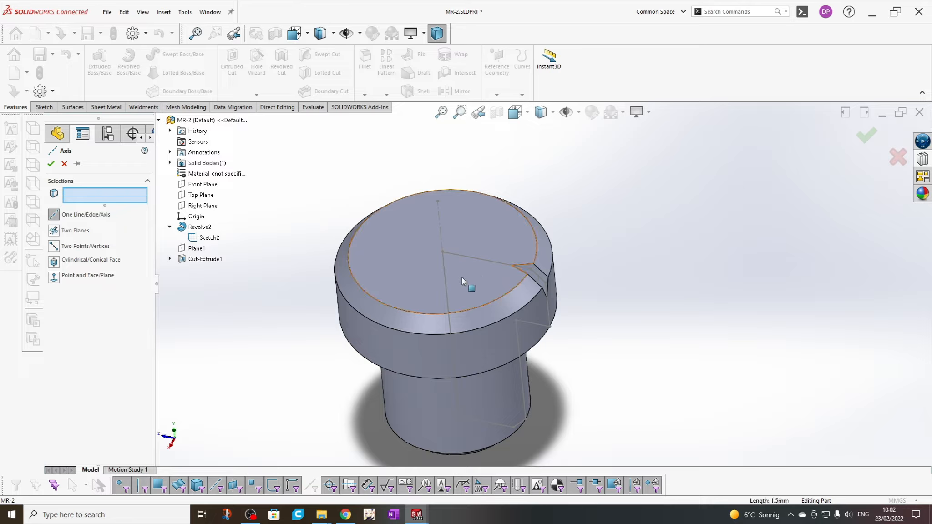
click(476, 258)
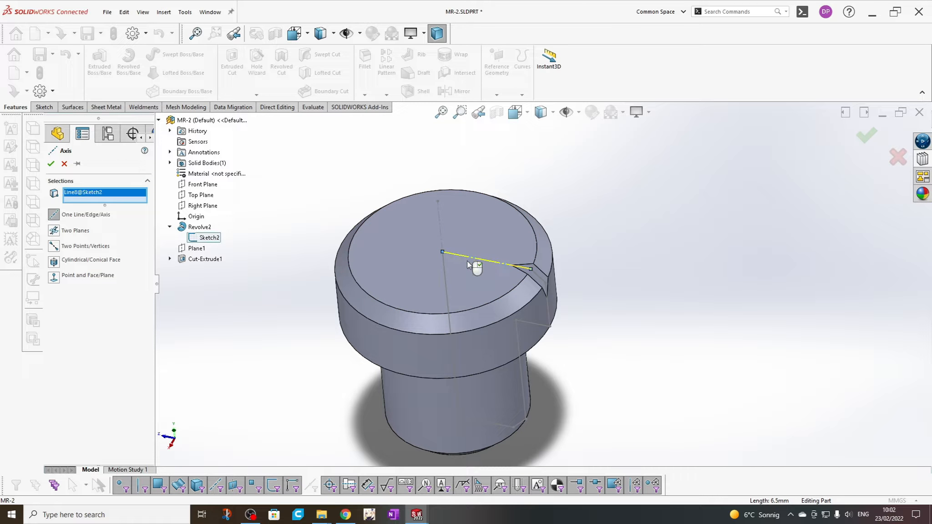
click(477, 262)
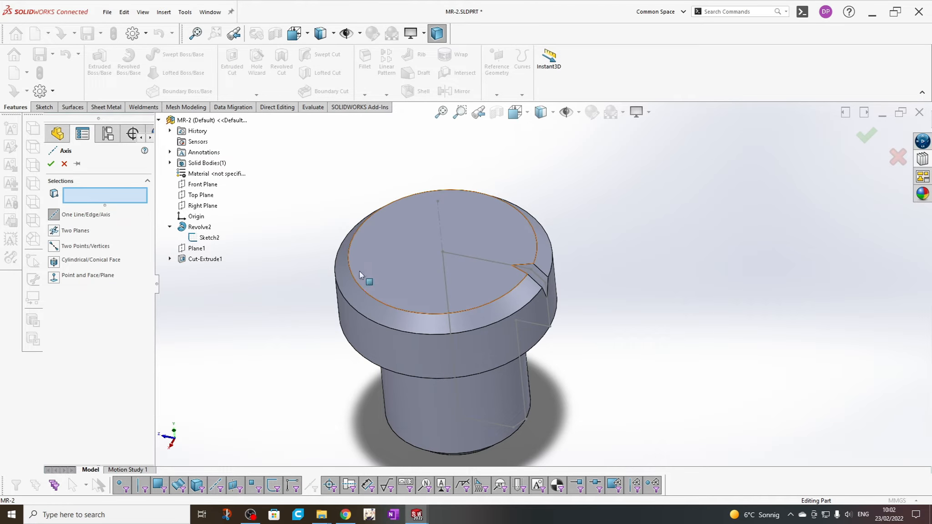
middle_drag(359, 271, 363, 271)
click(443, 259)
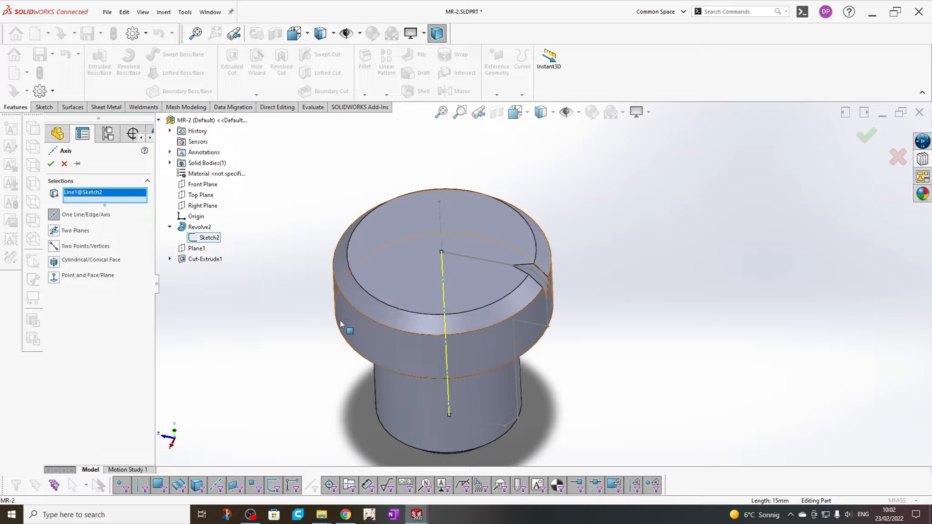
click(443, 266)
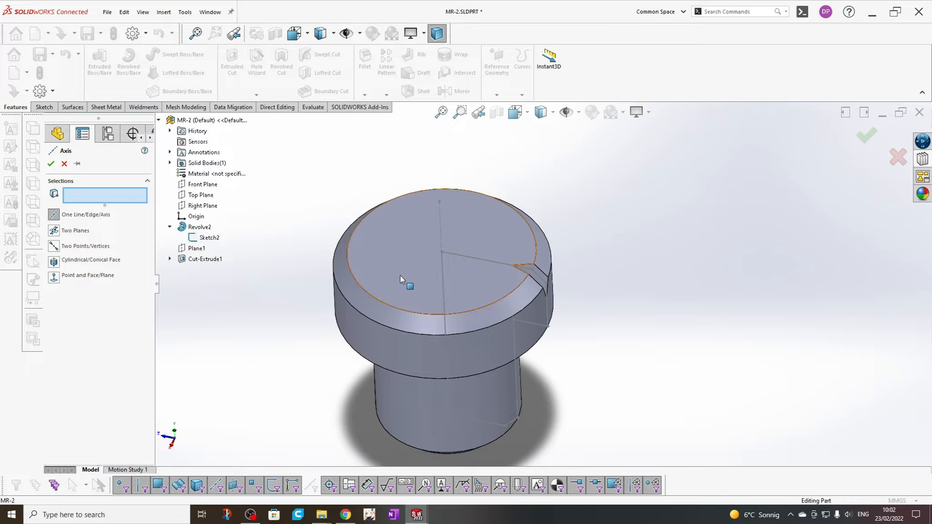
Try a Two Points/Vertices axis between the sketch's top centre point and the corner under the head, and remove the second point.
click(441, 252)
click(514, 320)
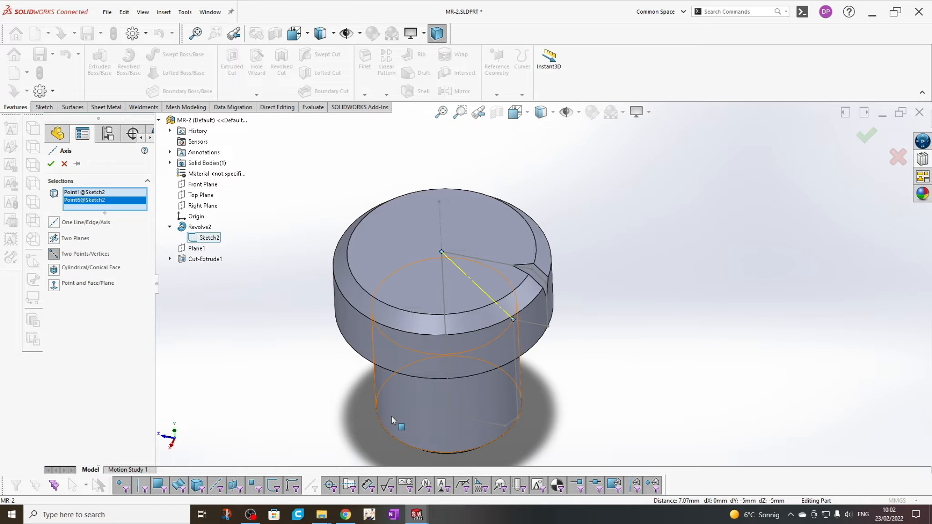
right_click(110, 207)
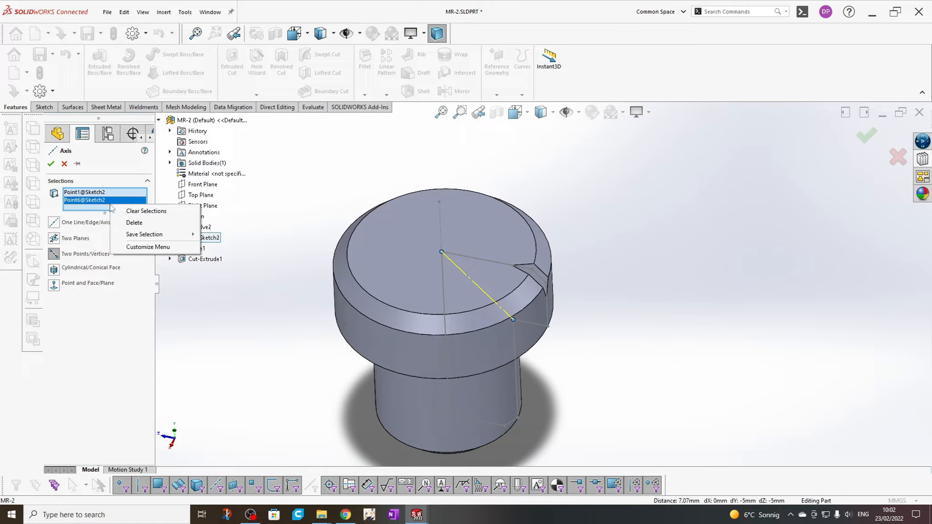
click(132, 220)
Try a Cylindrical/Conical Face axis from the shank's cylindrical face without the leftover sketch point, and clear the selection.
click(439, 403)
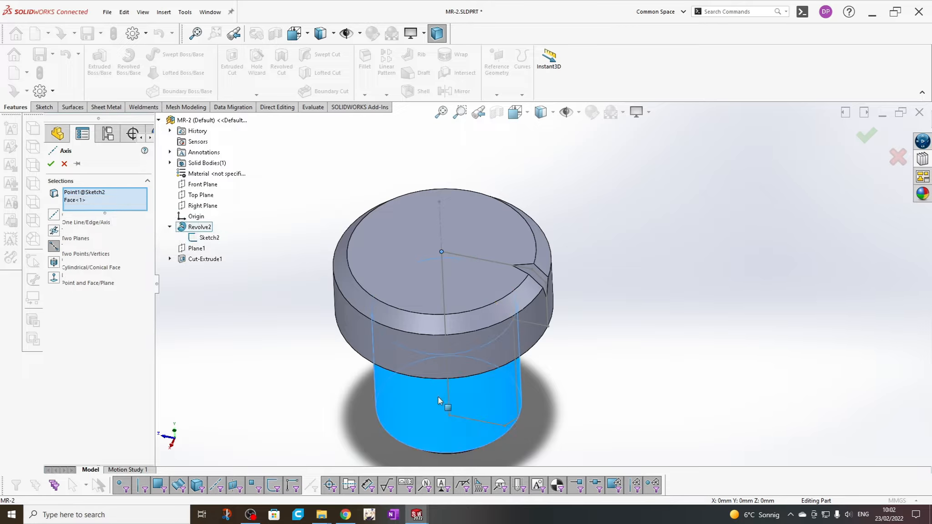
mouse_move(431, 404)
middle_down()
mouse_move(464, 285)
mouse_move(464, 325)
mouse_move(539, 312)
mouse_move(551, 336)
mouse_move(533, 385)
mouse_move(542, 391)
middle_up()
scroll(464, 328, up, 4)
right_click(117, 194)
click(141, 212)
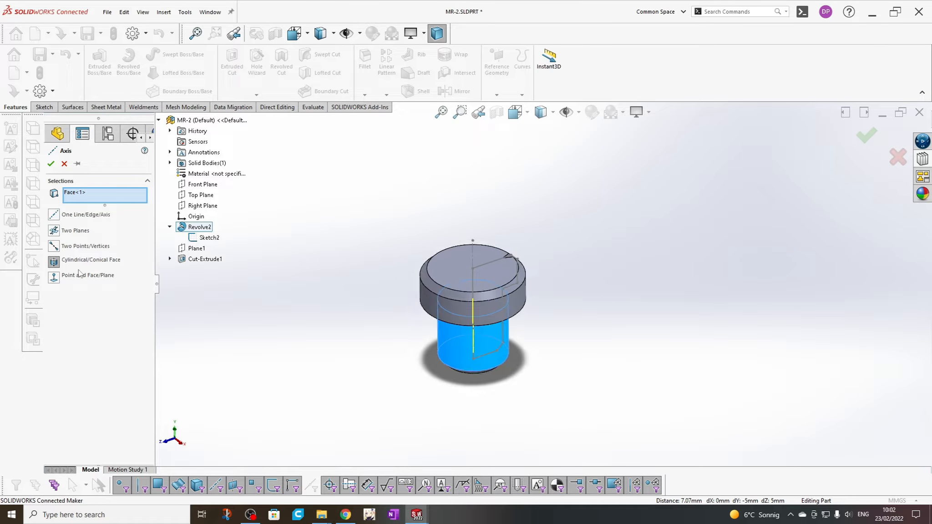
right_click(91, 196)
click(122, 211)
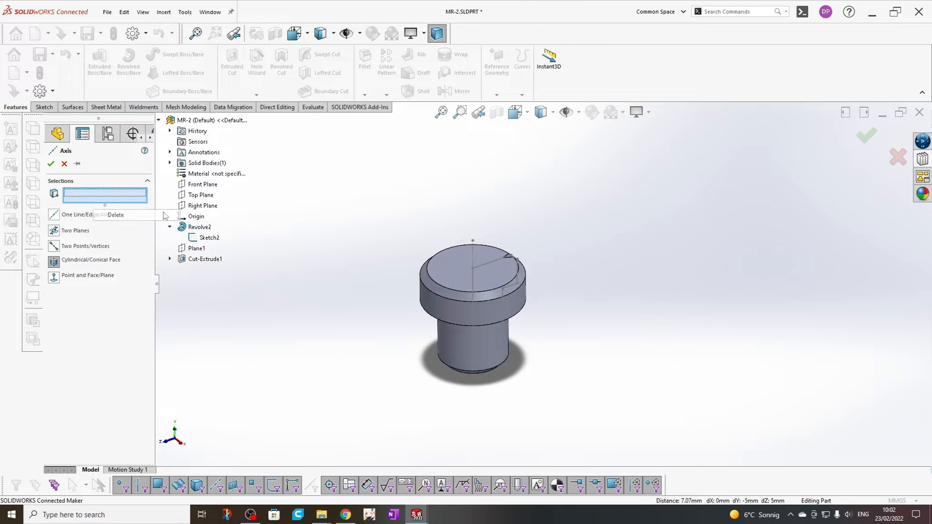
Try a Point and Face/Plane axis from the sketch's top centre point and the shank's bottom face, and deselect the point.
click(472, 268)
middle_drag(473, 268, 471, 307)
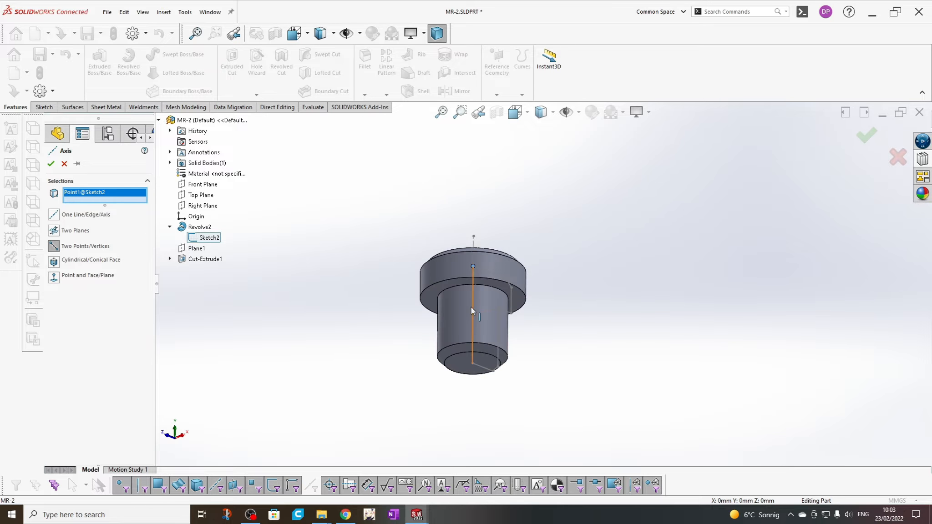
click(460, 361)
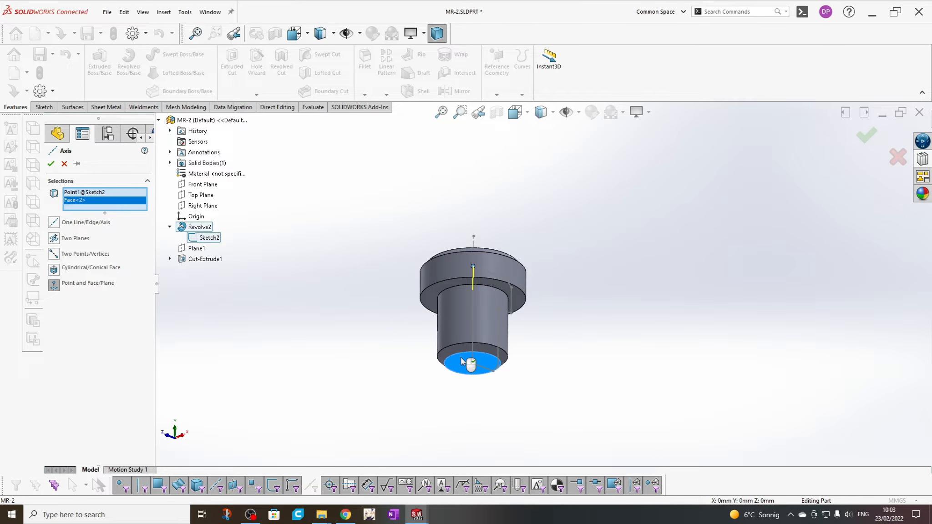
middle_drag(485, 245, 473, 287)
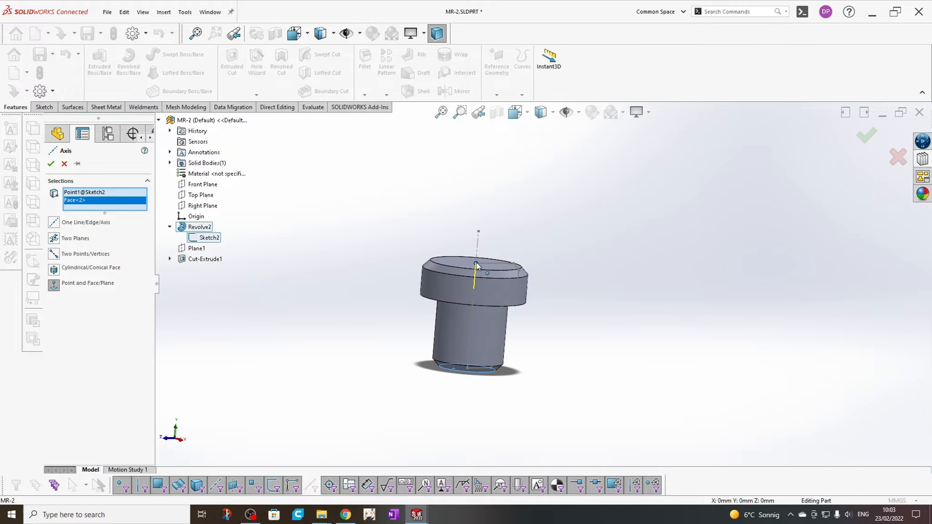
click(476, 264)
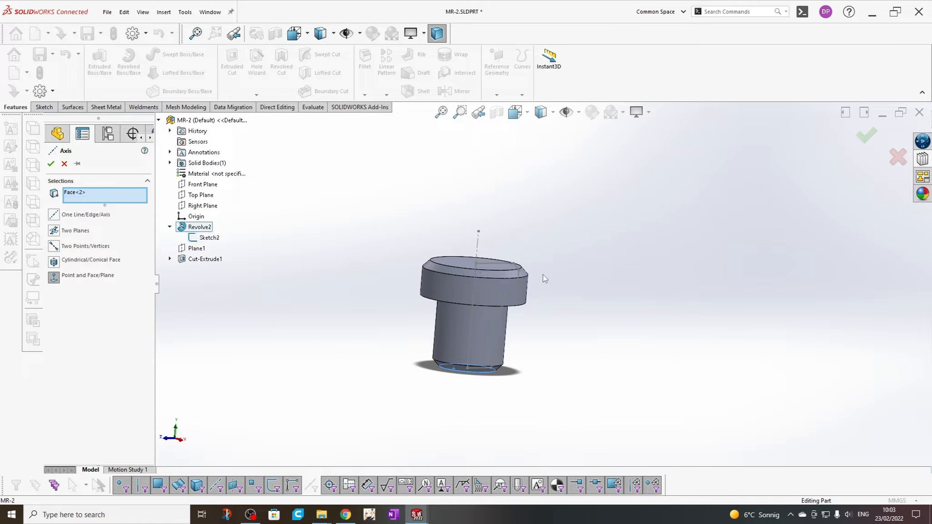
Try a Point and Face/Plane axis through the sketch point on the head's lower outer edge, clear the selections and cancel the axis.
click(516, 265)
click(516, 265)
click(516, 300)
mouse_move(518, 302)
middle_down()
mouse_move(478, 271)
mouse_move(463, 334)
middle_up()
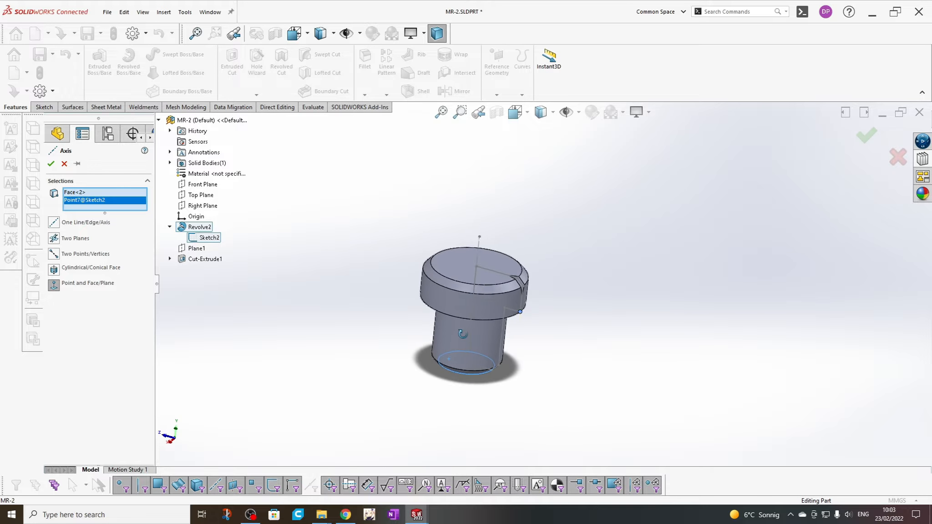
right_click(87, 201)
click(144, 205)
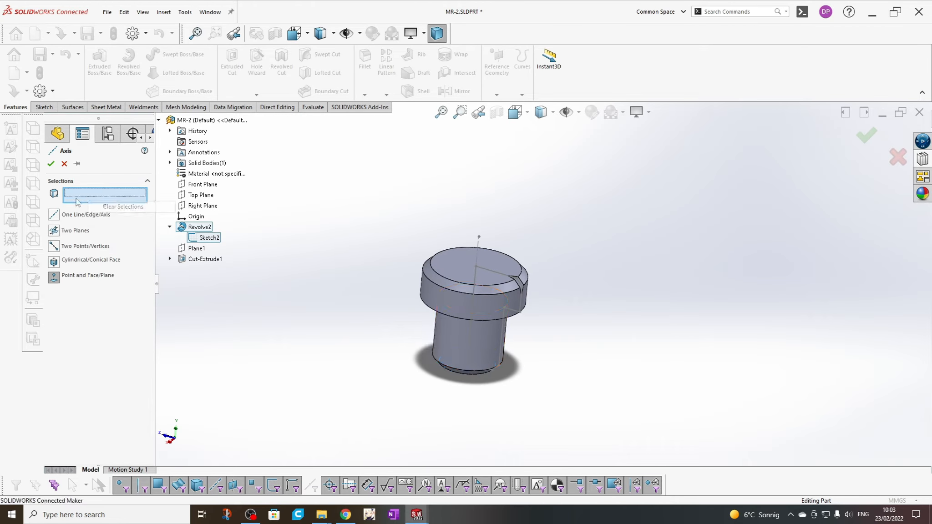
click(65, 165)
Hide Sketch2 of the Revolve2 feature and collapse the feature.
middle_drag(393, 271, 381, 265)
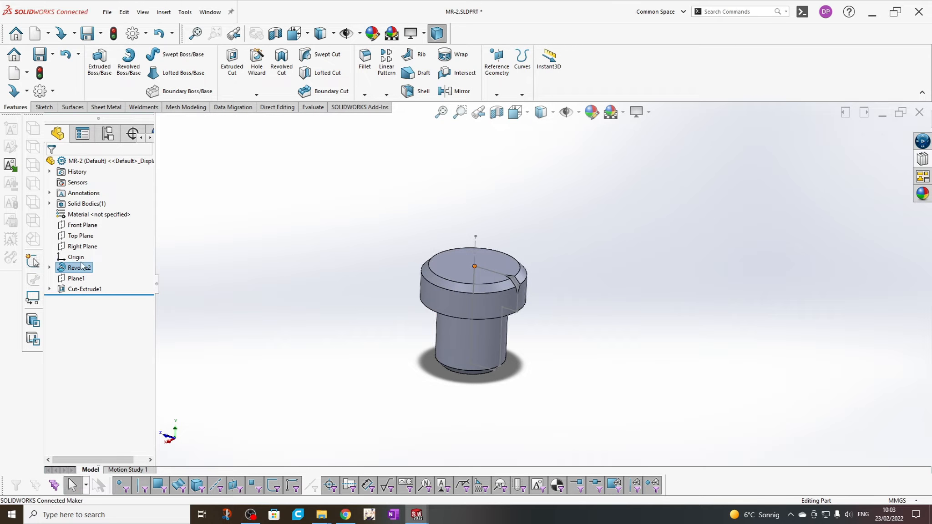
click(50, 267)
right_click(88, 278)
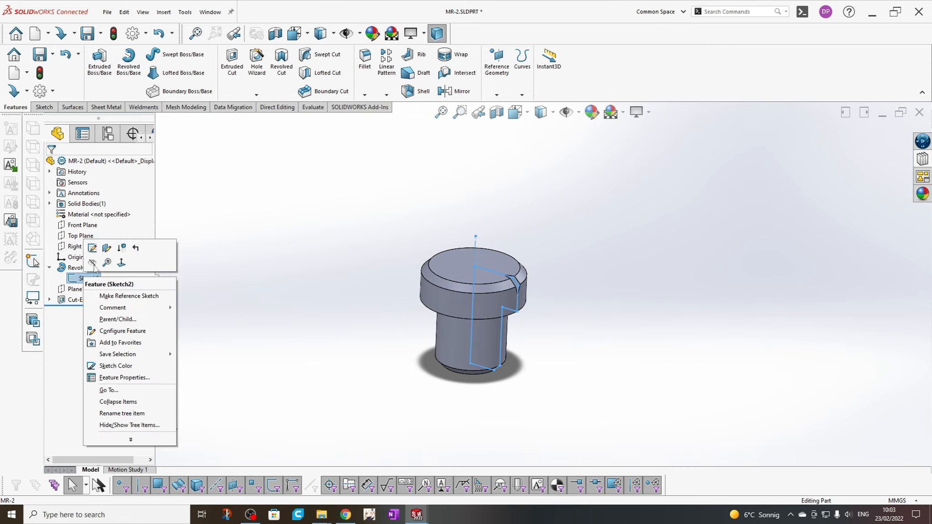
click(333, 302)
click(49, 268)
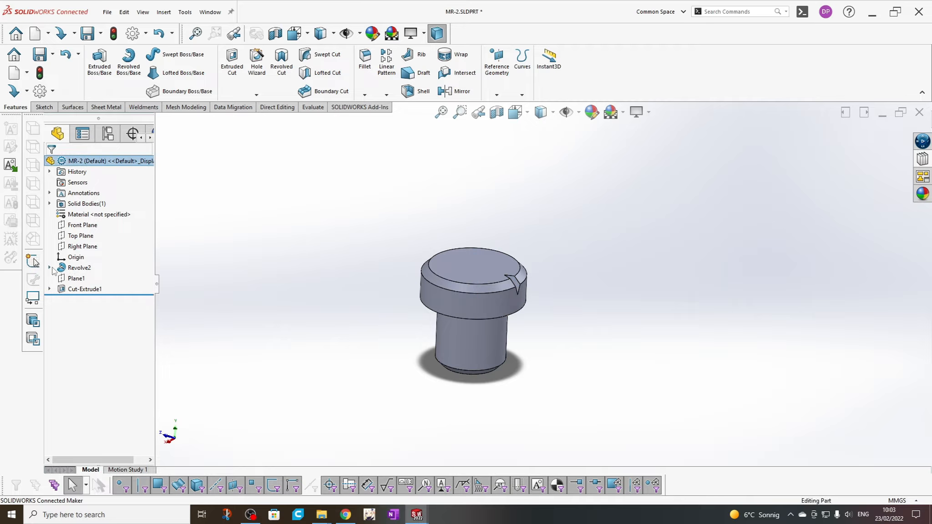
Make Sketch2 under Revolve2 visible again, including its lines around the notch in the head.
scroll(493, 296, down, 3)
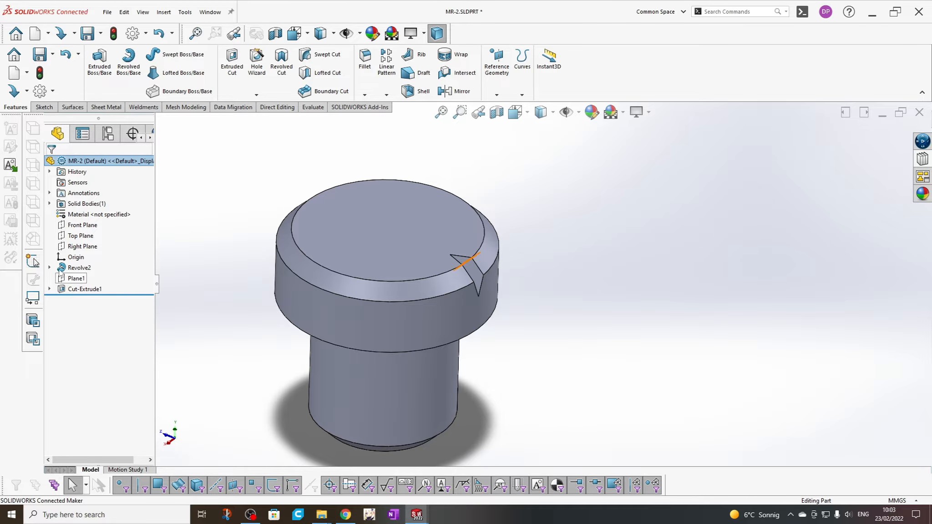
click(49, 267)
click(88, 278)
click(96, 263)
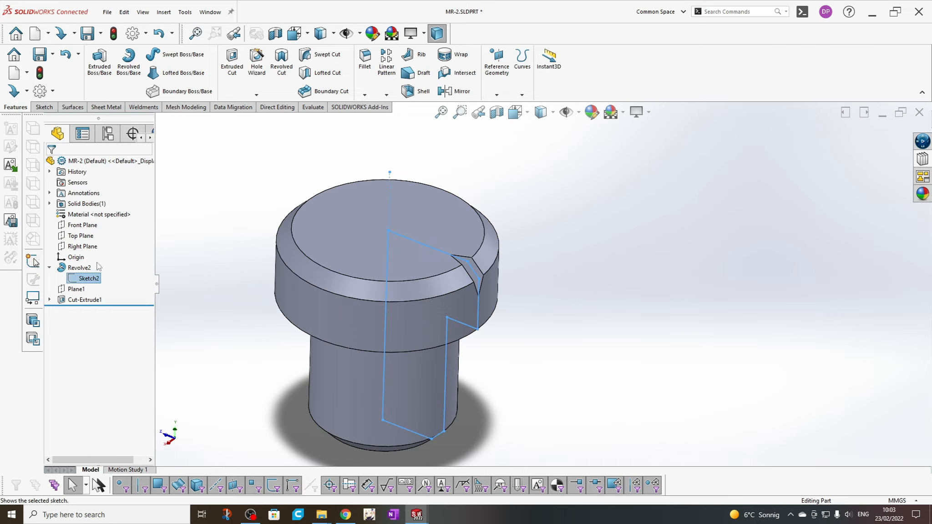
middle_drag(405, 273, 455, 278)
scroll(515, 281, down, 5)
scroll(514, 285, up, 2)
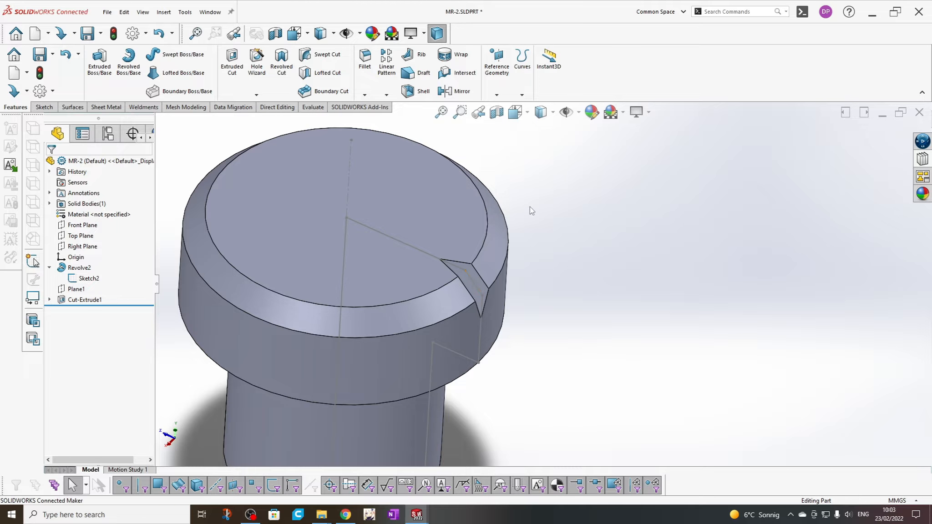
Try a reference plane perpendicular to the sketch's chamfer line and coincident with its upper endpoint at the notch, and cancel it.
click(497, 94)
click(503, 108)
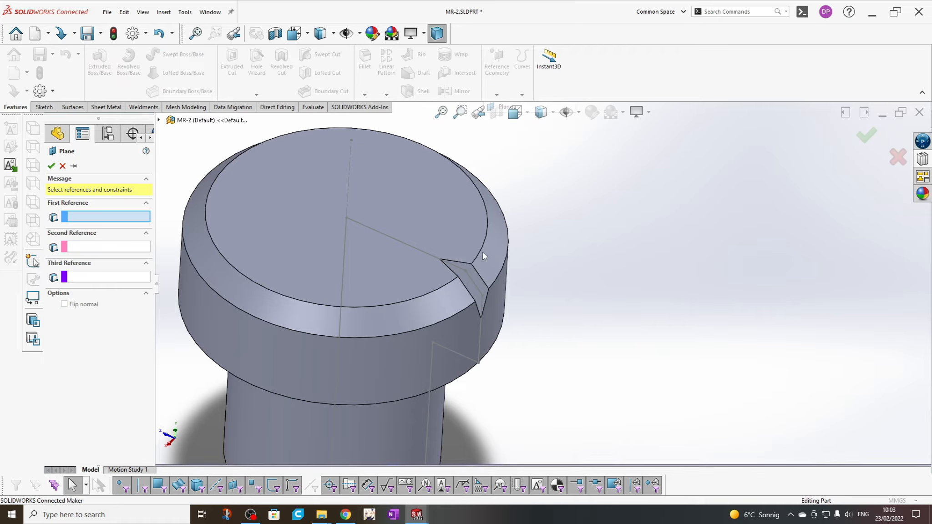
click(469, 275)
click(465, 271)
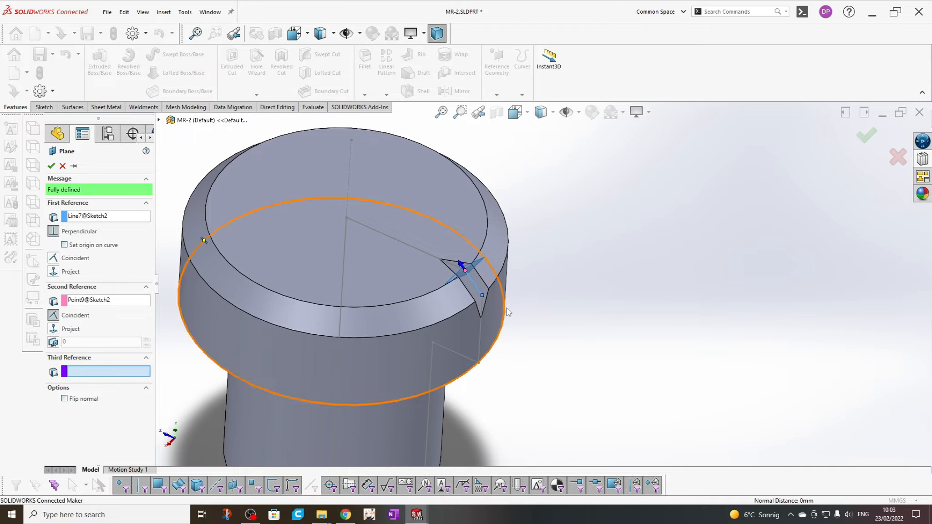
middle_drag(498, 325, 448, 296)
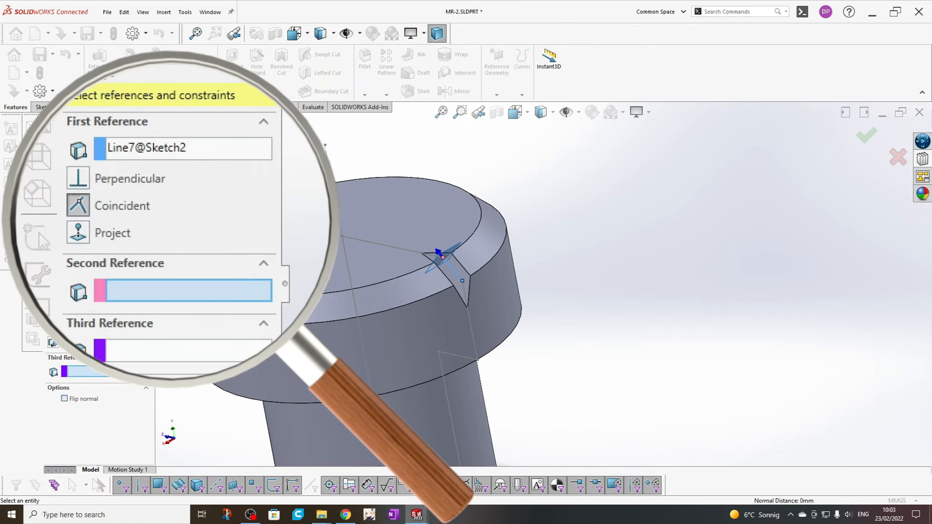
click(65, 151)
Hide the revolve's profile sketch on the pin again.
middle_drag(300, 291, 313, 299)
scroll(313, 298, up, 3)
scroll(466, 287, down, 3)
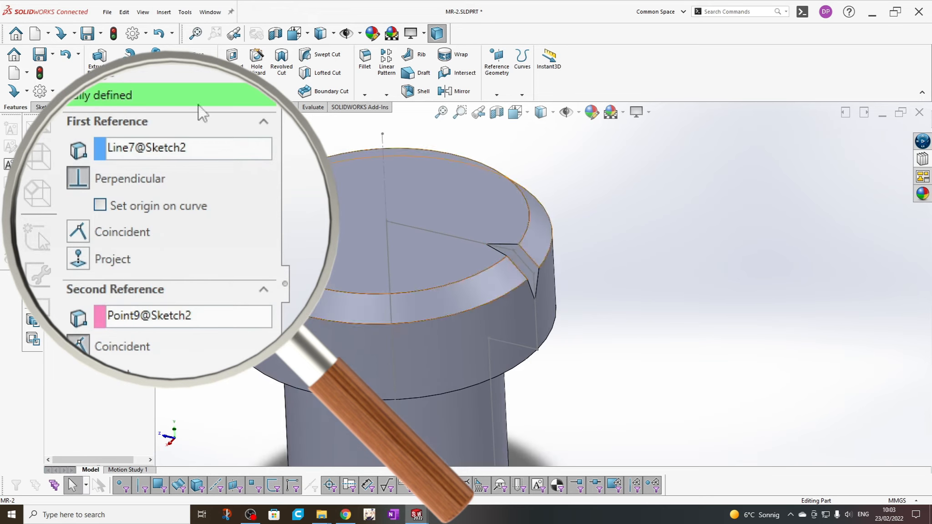
right_click(91, 268)
click(120, 254)
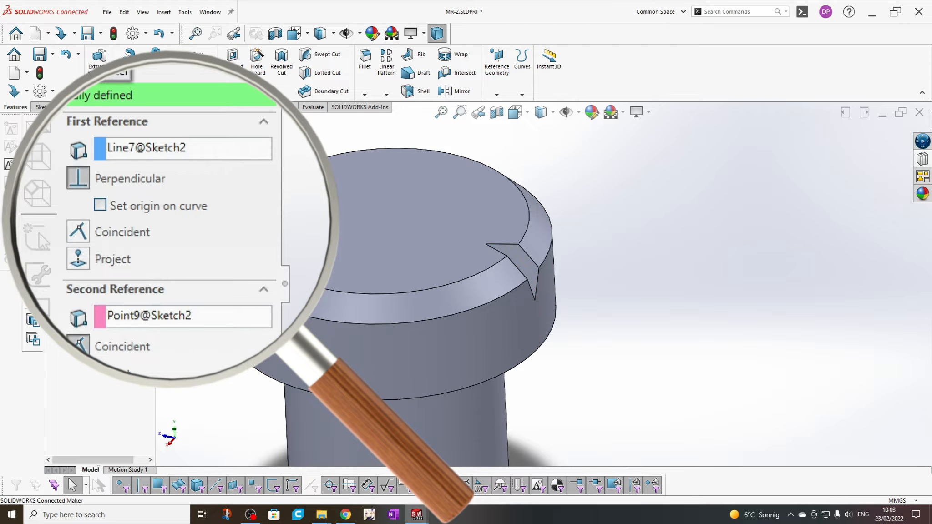
Switch from the MR-2 pin part to the open MR.SLDASM assembly.
scroll(523, 296, up, 3)
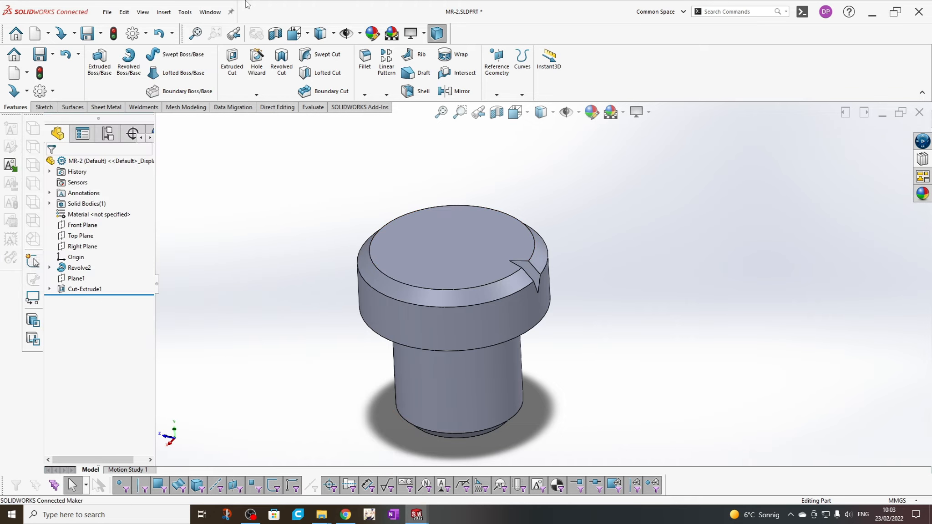
click(209, 13)
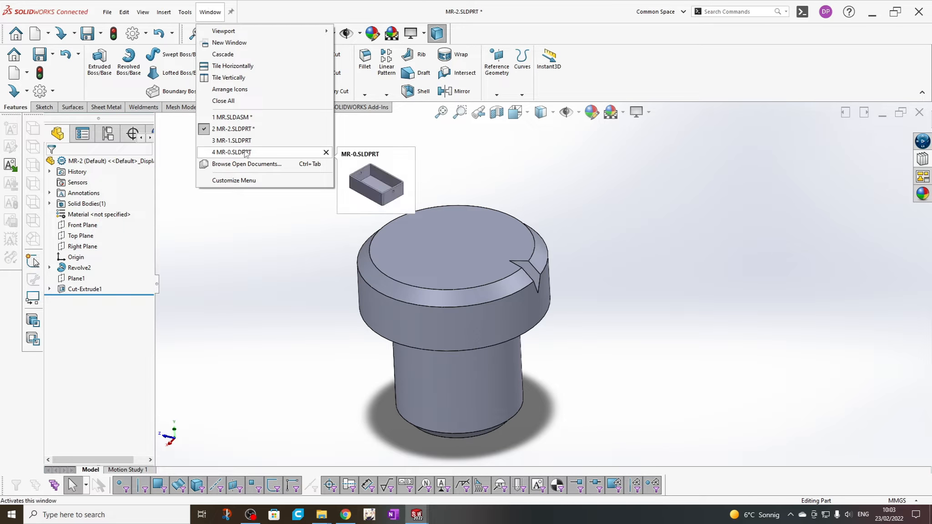
click(246, 118)
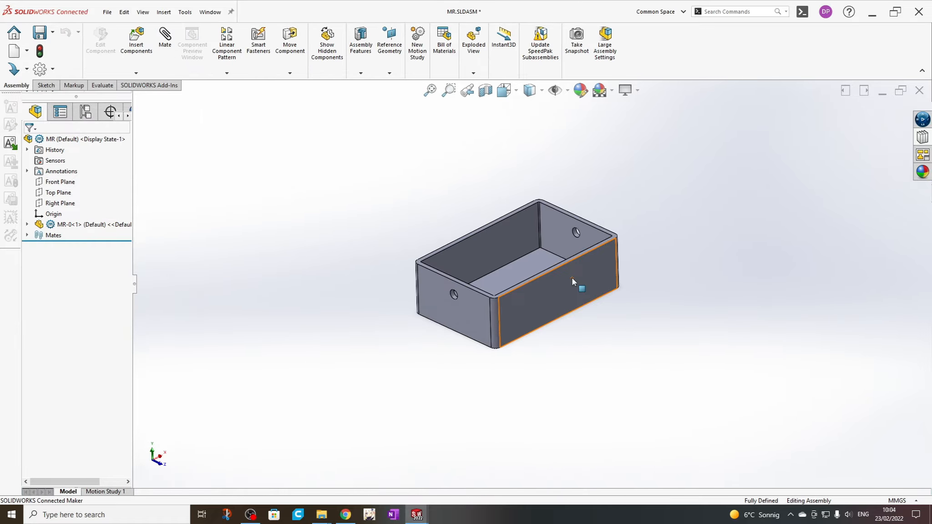
Insert the MR-1 lid into the assembly and place it freely beside the MR-0 box.
scroll(609, 289, down, 2)
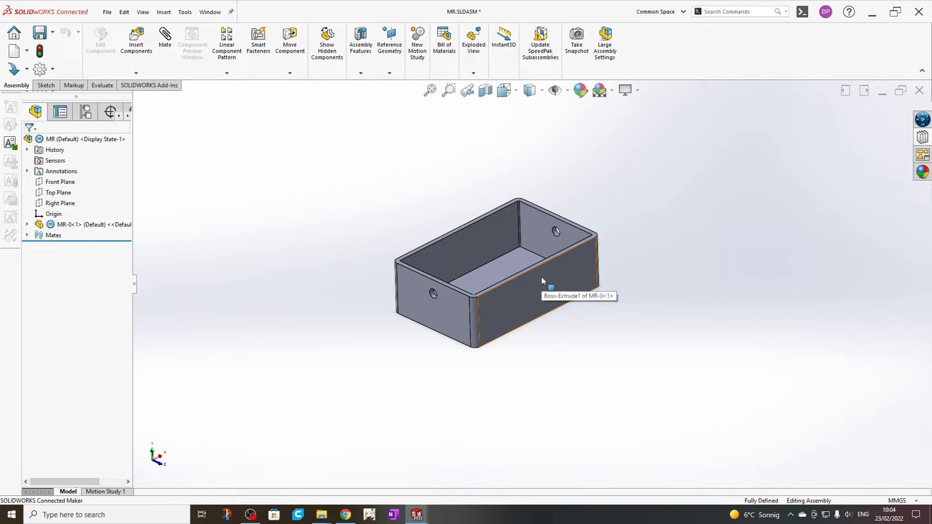
scroll(522, 312, down, 1)
scroll(524, 309, up, 1)
scroll(545, 268, down, 1)
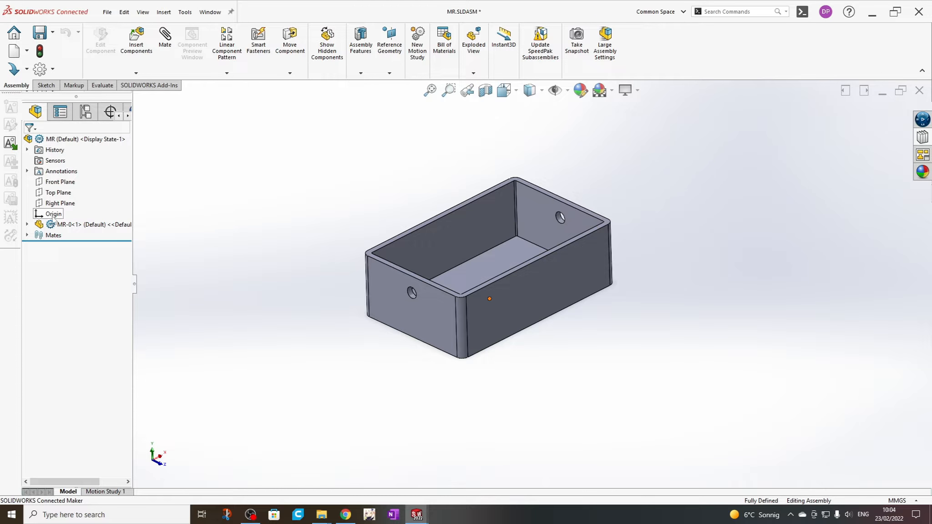
click(136, 40)
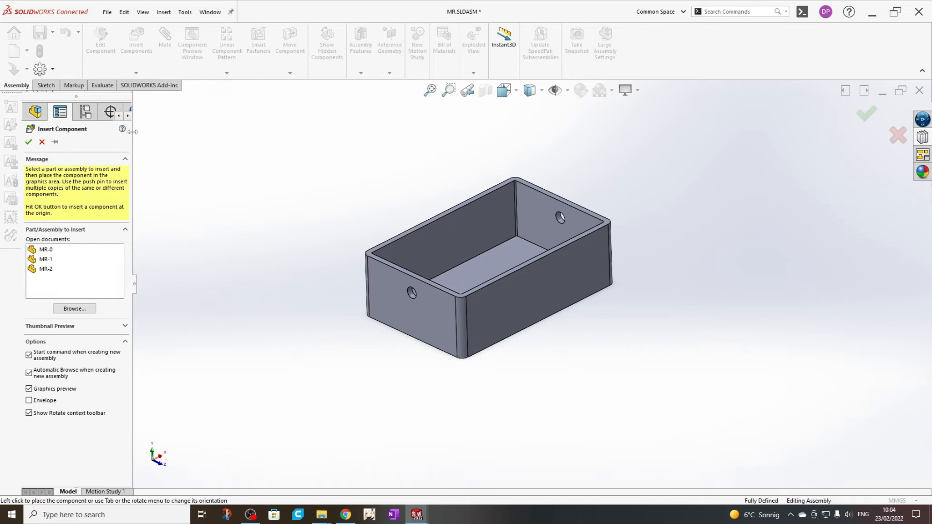
click(46, 259)
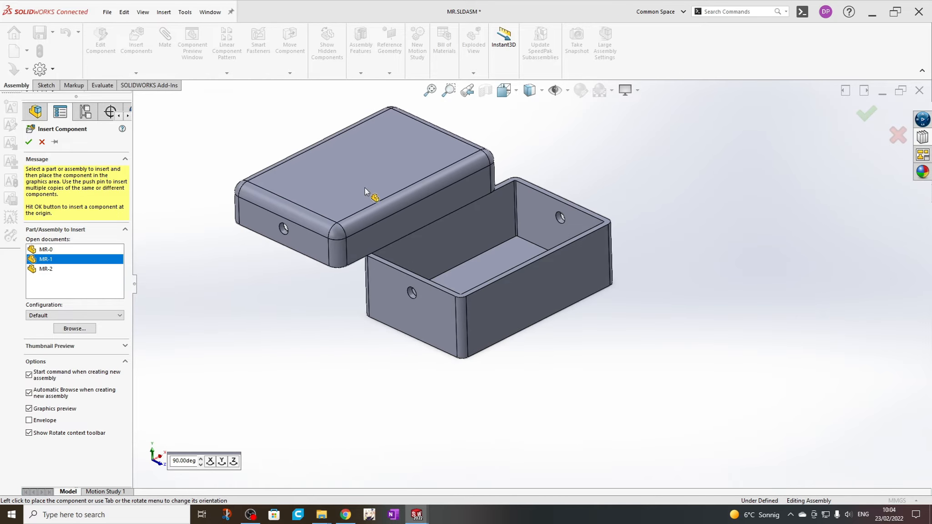
click(371, 201)
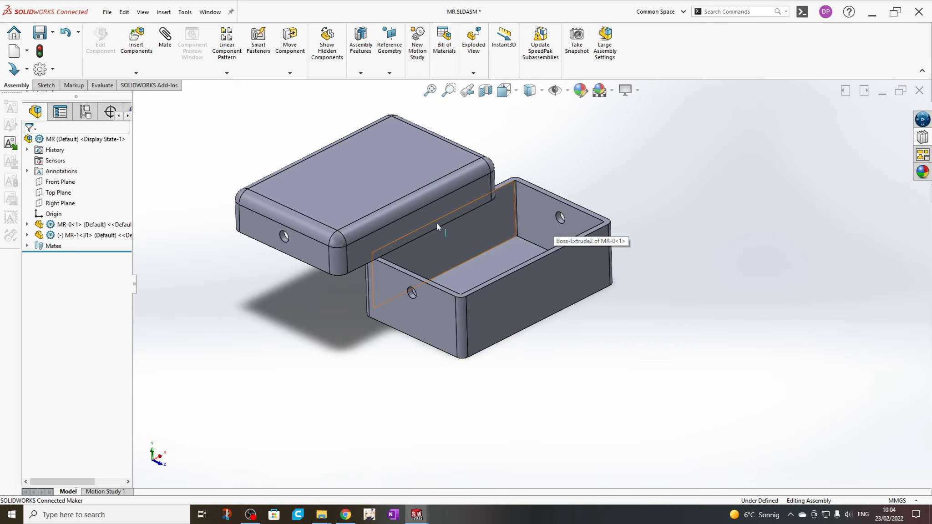
Insert the MR-2 pin into the assembly and place it freely below the lid.
click(136, 38)
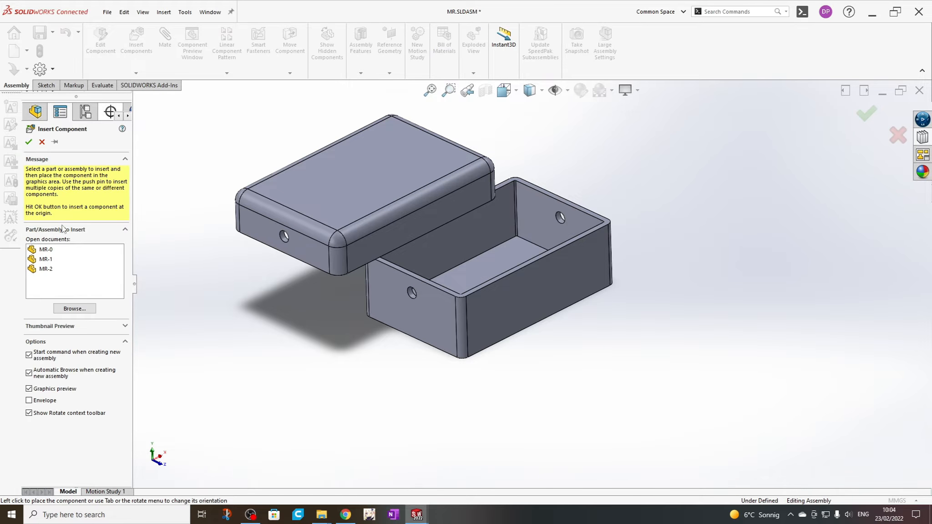
click(46, 269)
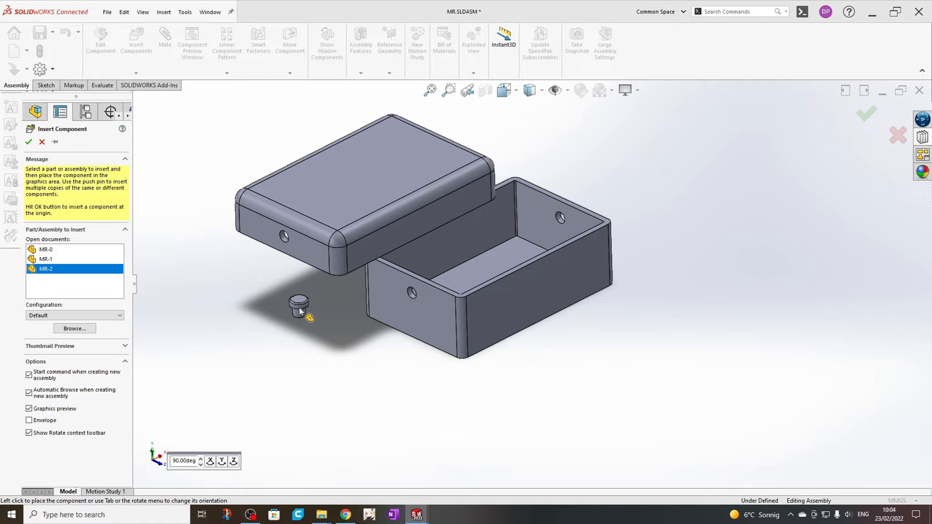
click(299, 307)
middle_drag(374, 281, 357, 212)
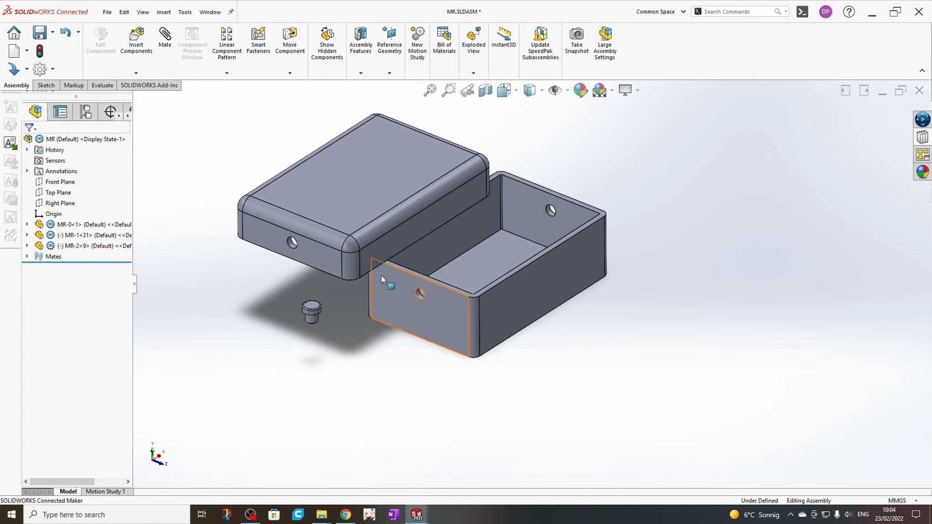
Delete the inserted MR-1 lid and MR-2 pin from the assembly, leaving only the MR-0 box.
click(356, 213)
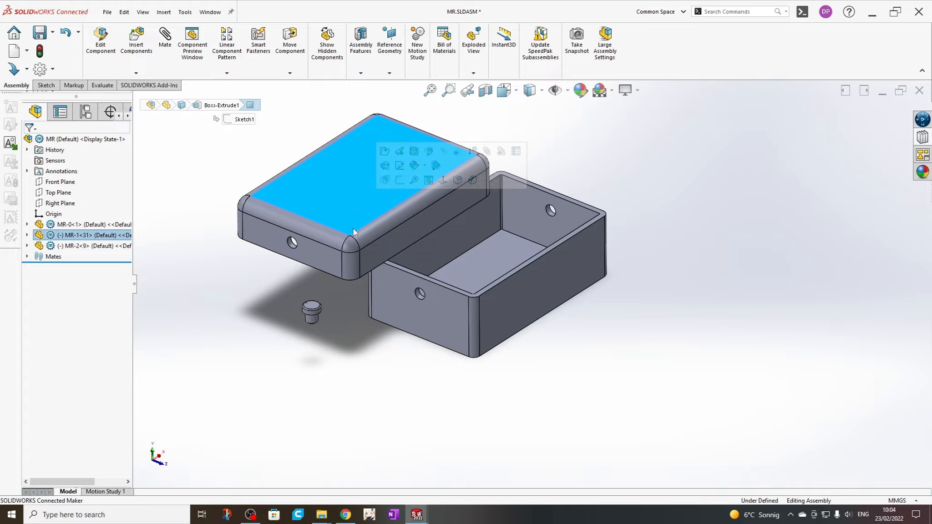
key(Delete)
key(Return)
click(314, 308)
key(Delete)
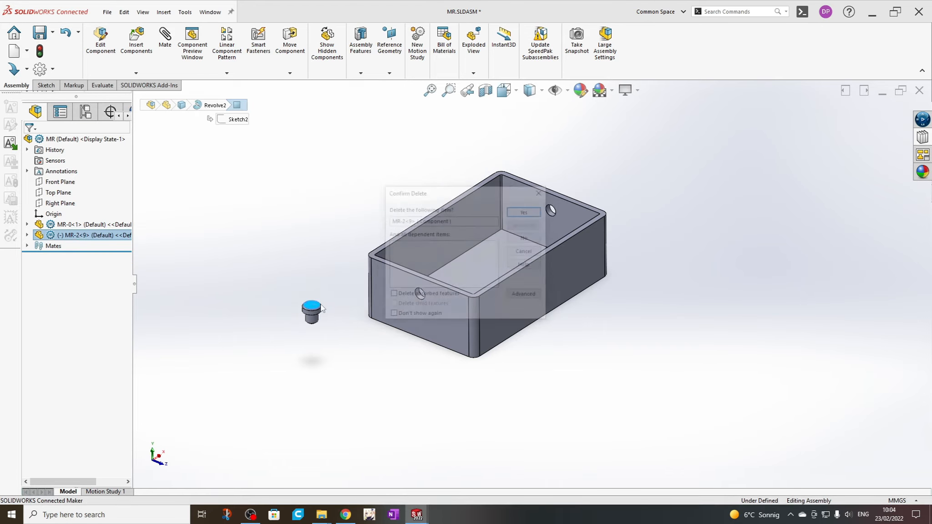
key(Return)
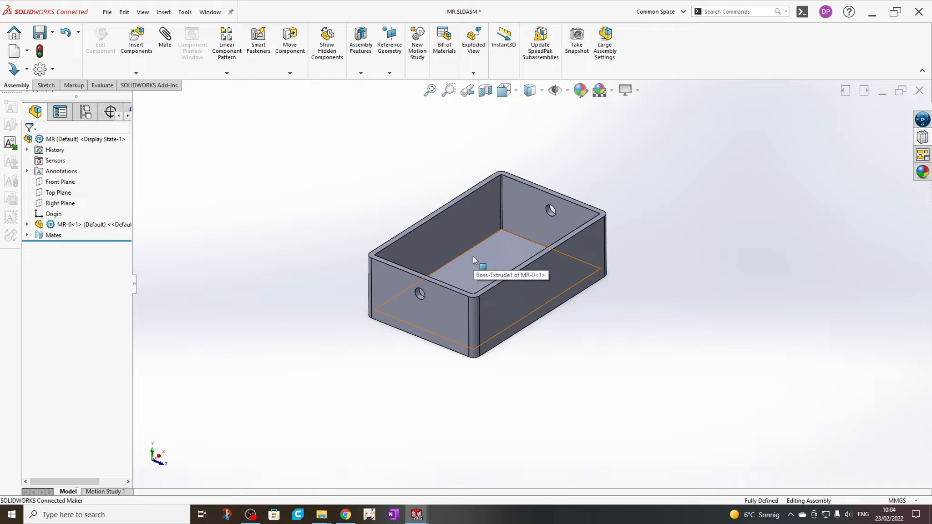
Open the MR-0 box part from the assembly in its own window.
click(395, 288)
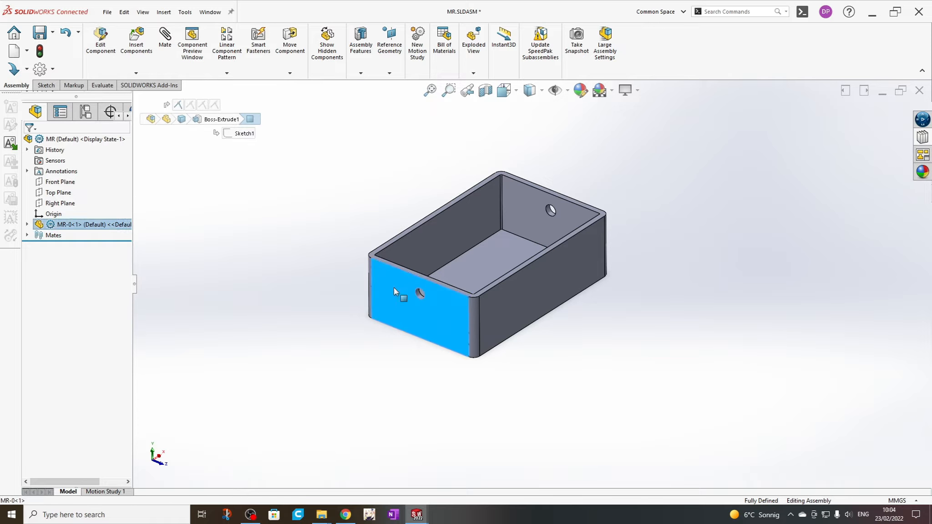
click(426, 233)
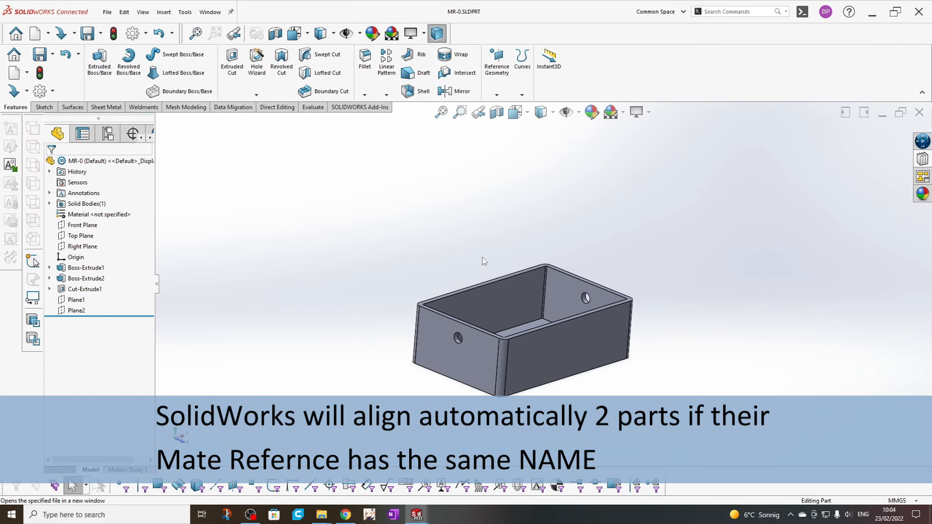
Create a mate reference named Default with the box's top rim face as primary entity, set to Coincident and Anti-Aligned.
click(496, 94)
click(504, 177)
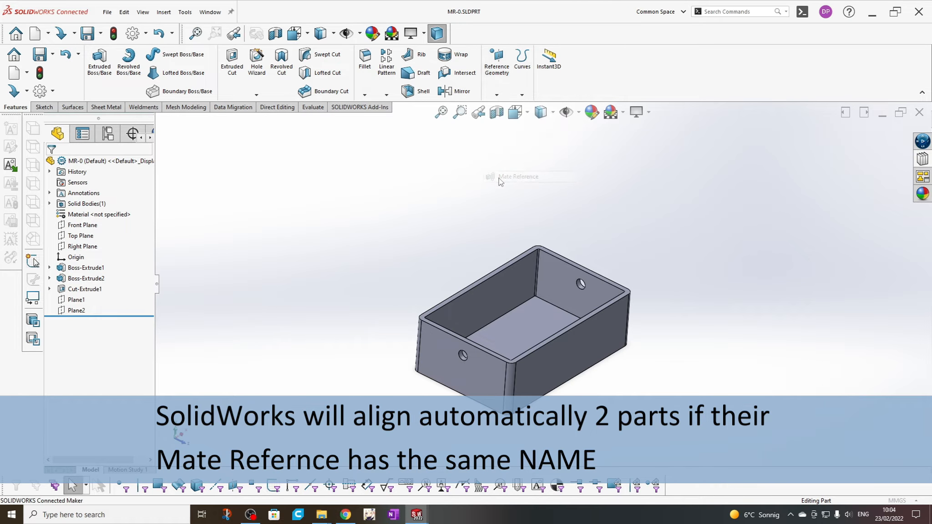
scroll(612, 354, down, 1)
middle_drag(599, 347, 564, 346)
scroll(526, 344, up, 1)
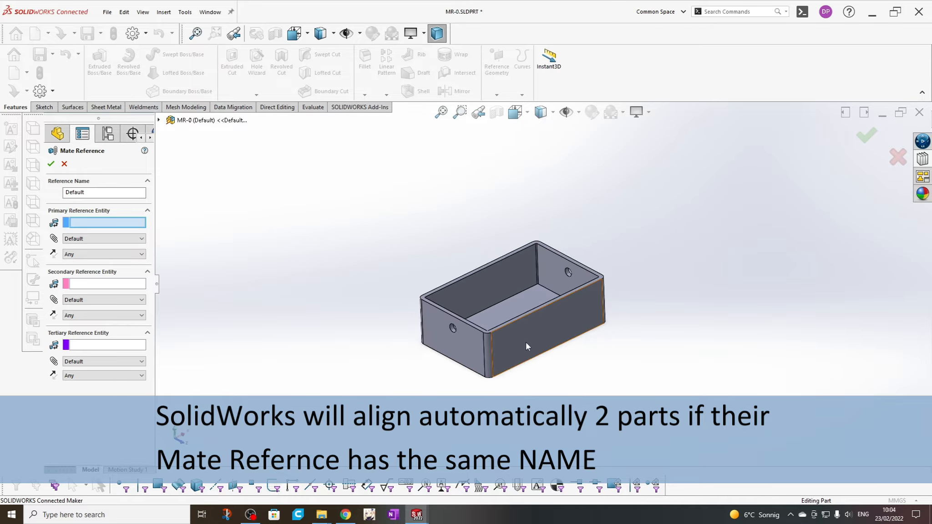
scroll(525, 343, down, 4)
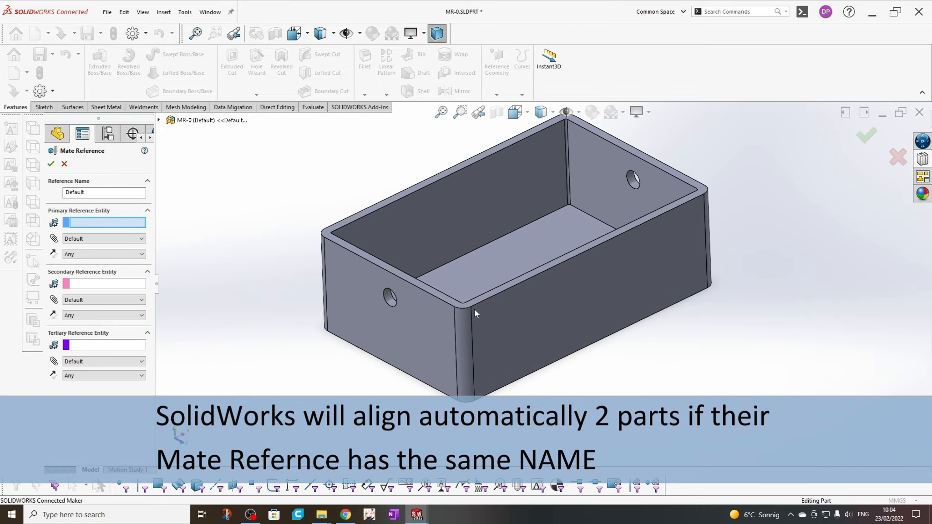
click(328, 233)
click(103, 240)
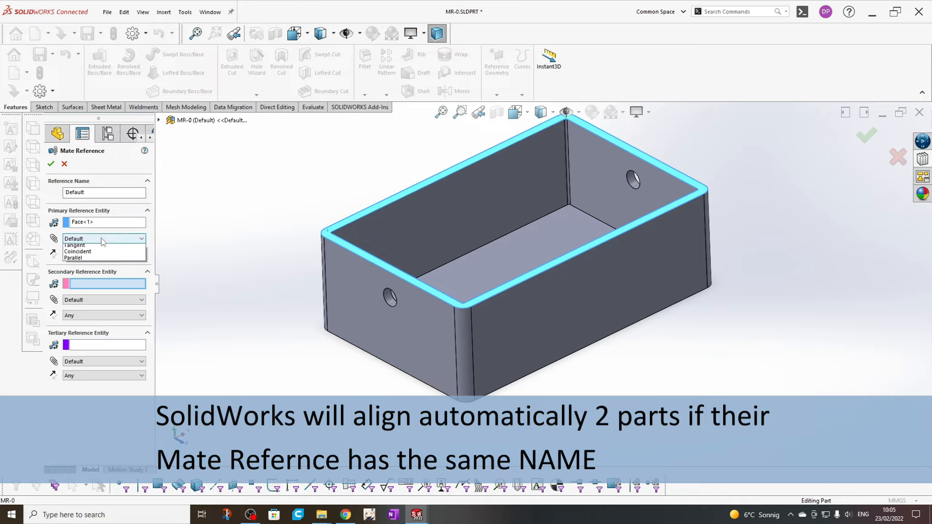
click(78, 259)
click(84, 254)
click(84, 276)
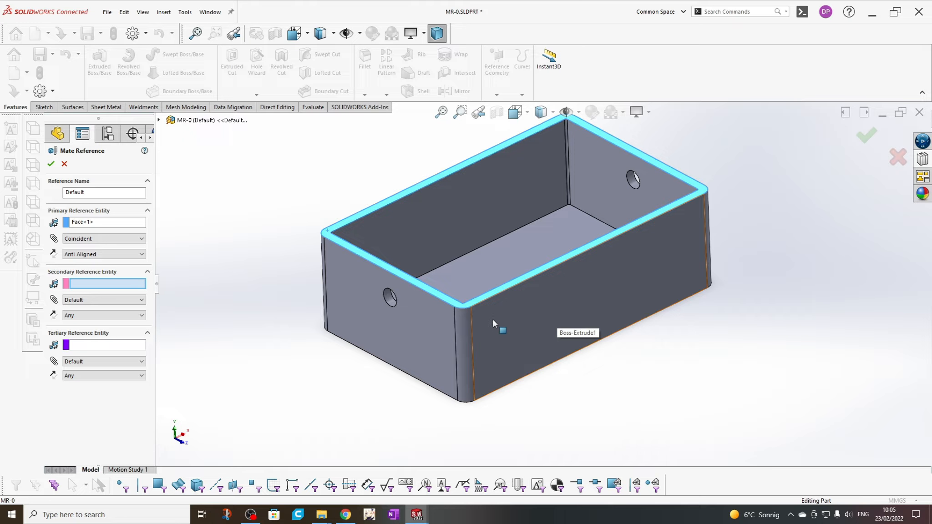
click(50, 164)
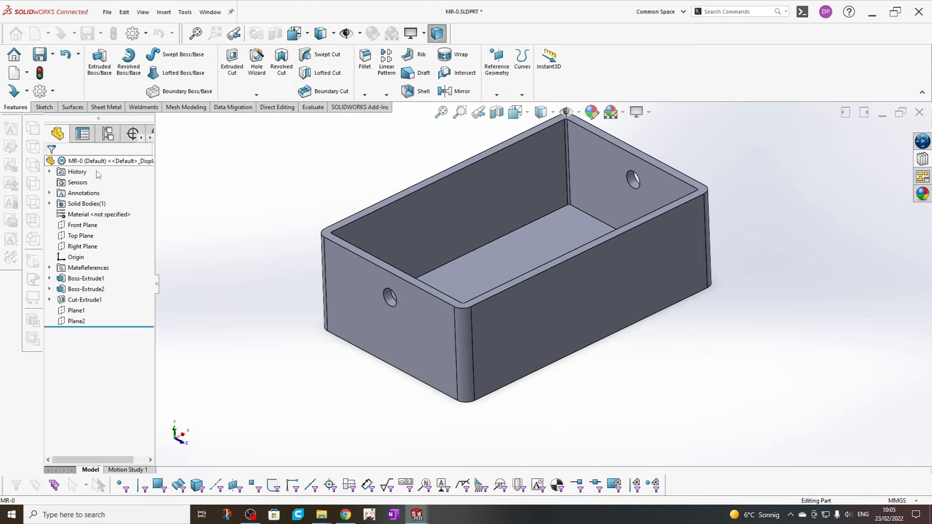
Create a reference plane offset 5 mm outward from the box's short end face with the hole.
middle_drag(637, 342, 581, 315)
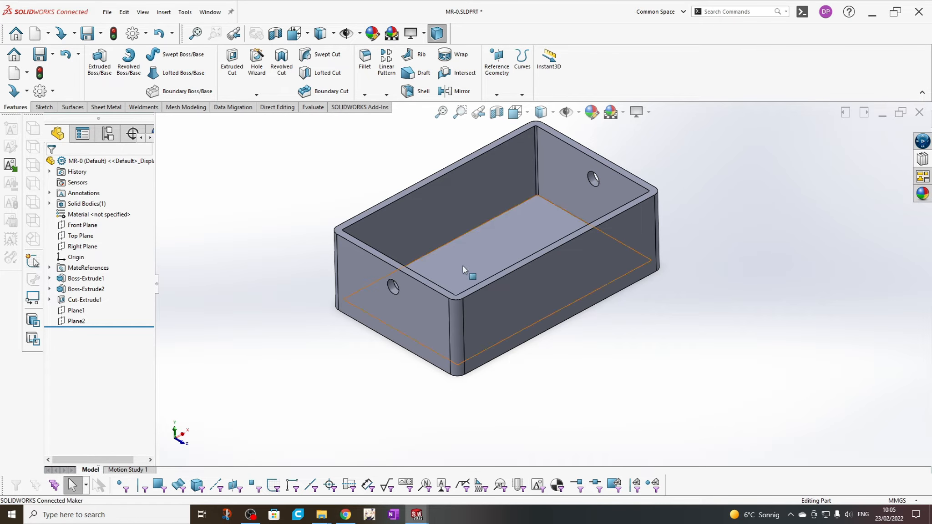
click(500, 54)
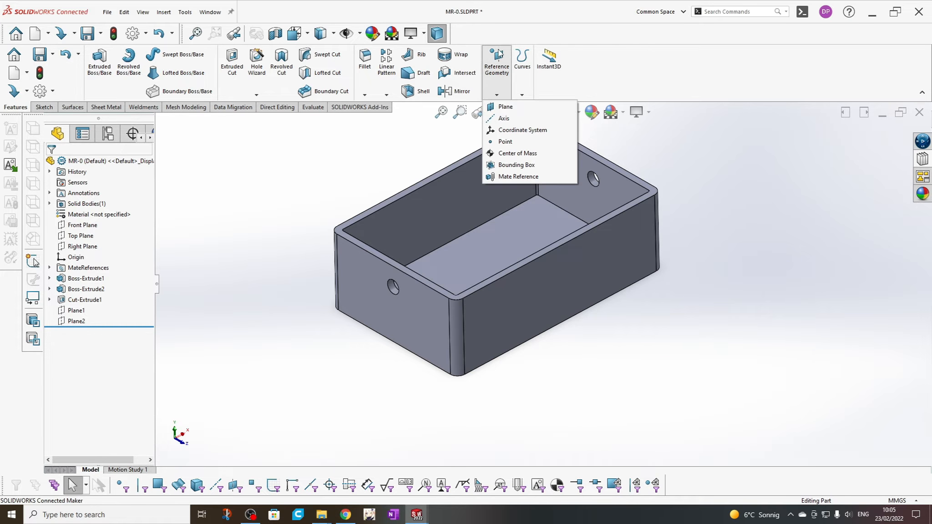
click(505, 107)
click(349, 274)
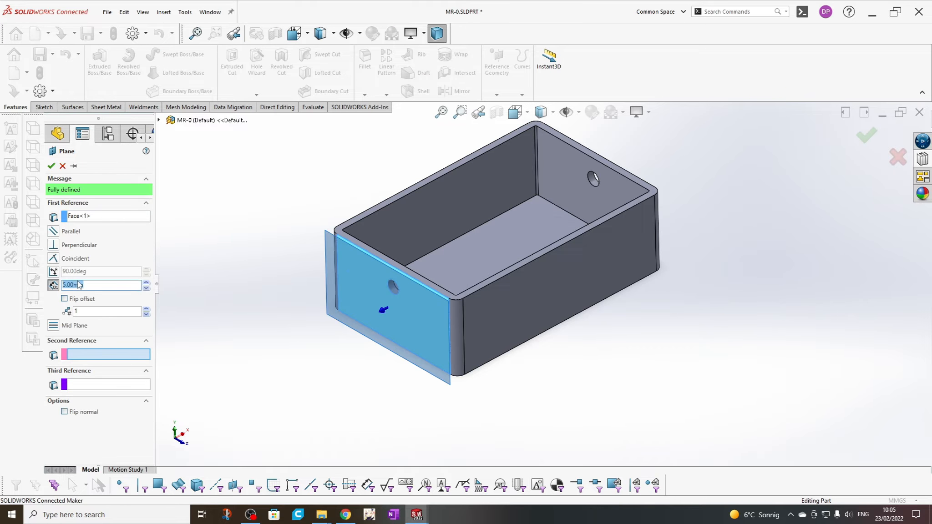
click(51, 166)
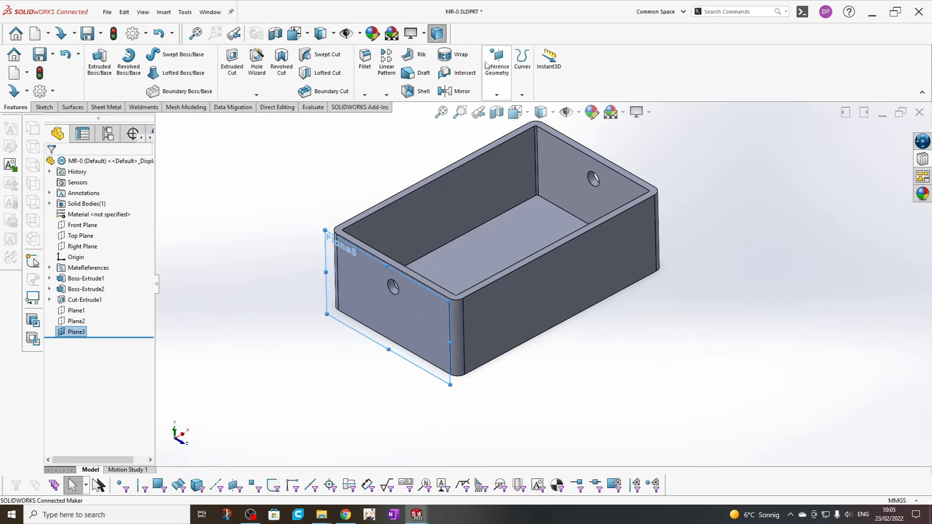
Create a reference plane offset 5 mm outward from the box's long front side face.
click(522, 61)
click(496, 64)
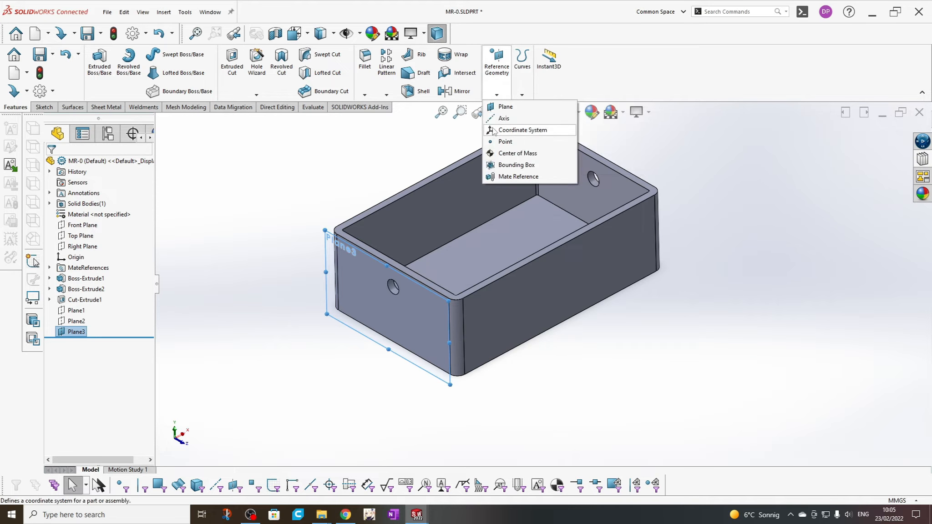
click(506, 108)
click(590, 263)
click(96, 341)
key(Delete)
click(93, 217)
click(526, 291)
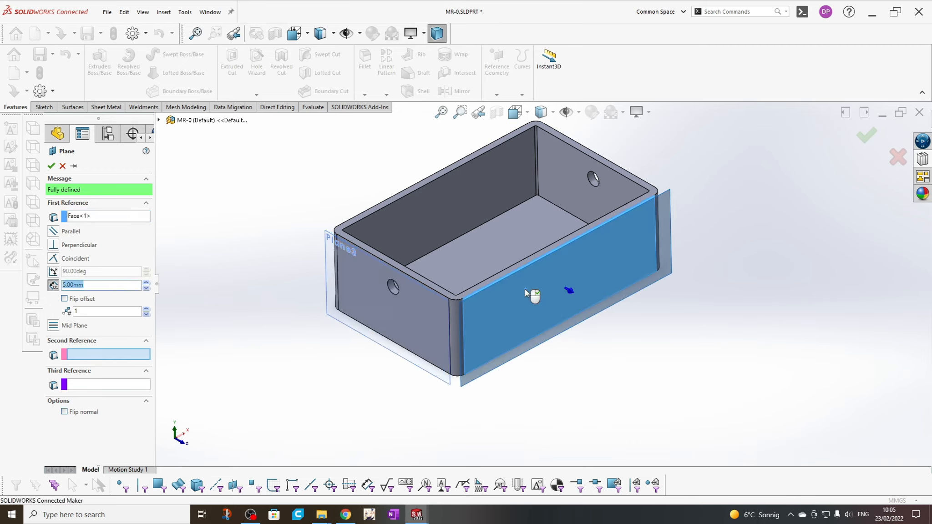
click(51, 166)
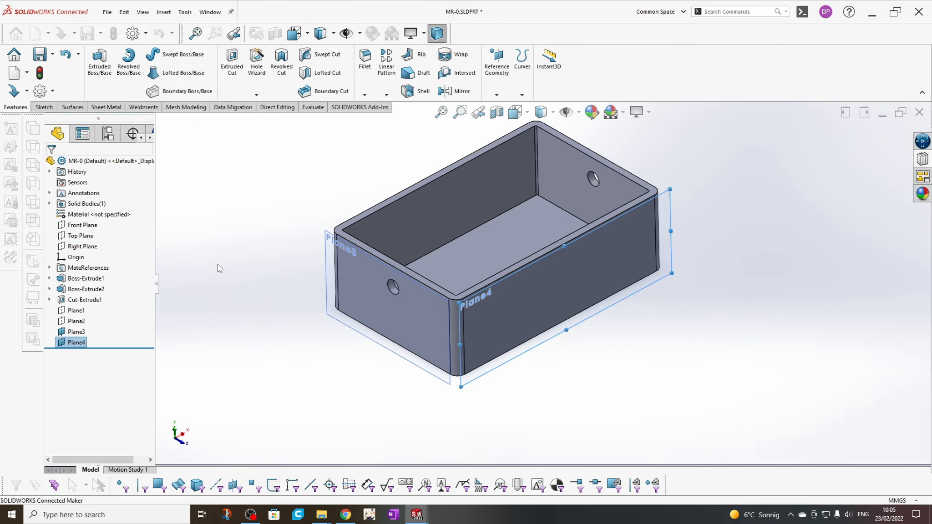
Delete the two newly added offset planes, Plane3 and Plane4.
click(76, 333)
key(Delete)
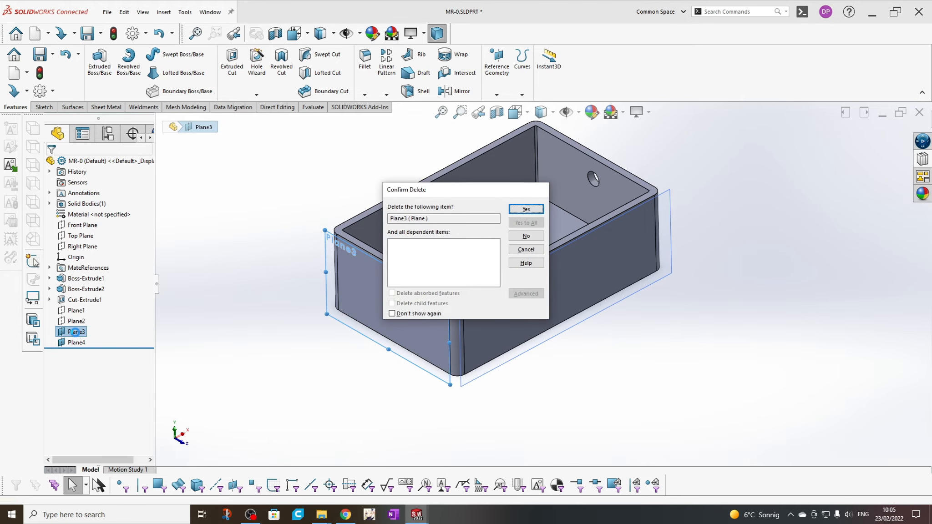
key(Return)
click(76, 332)
key(Delete)
key(Return)
Show the existing Plane1 and Plane2 on the box.
click(76, 311)
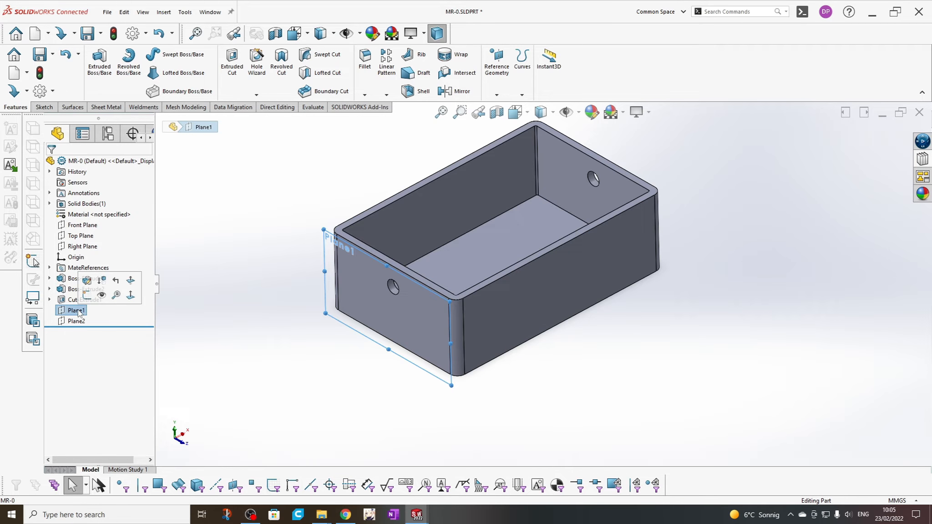
click(76, 321)
click(105, 309)
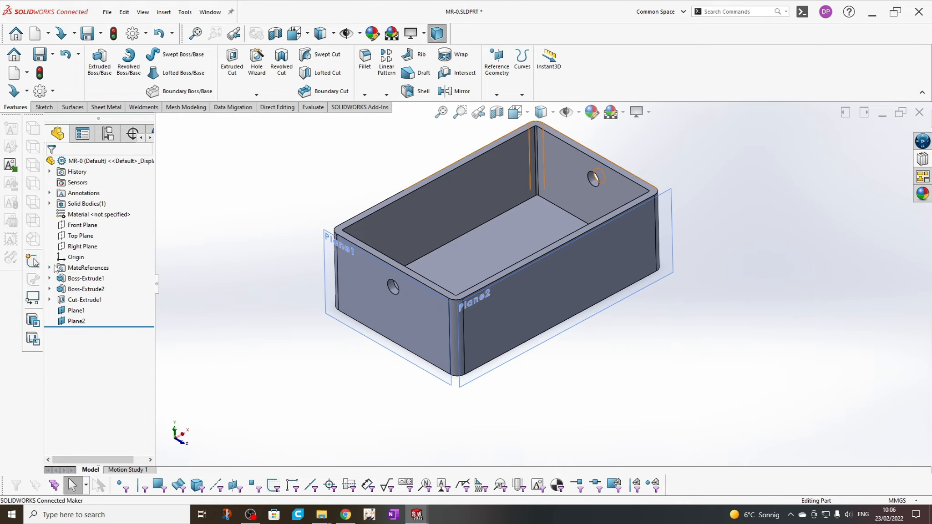
Edit the box's Default mate reference to add Plane1 as secondary entity, set to Coincident and Aligned.
click(49, 268)
right_click(84, 278)
click(106, 282)
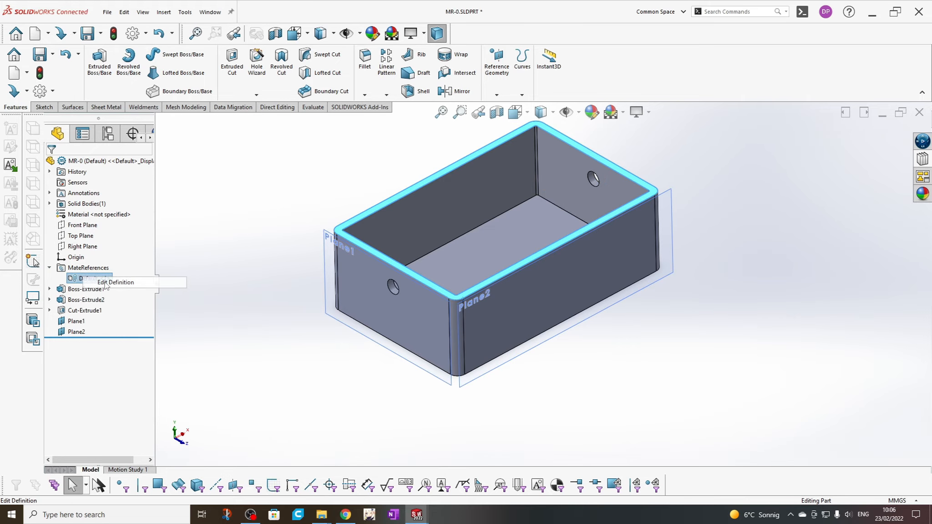
click(93, 283)
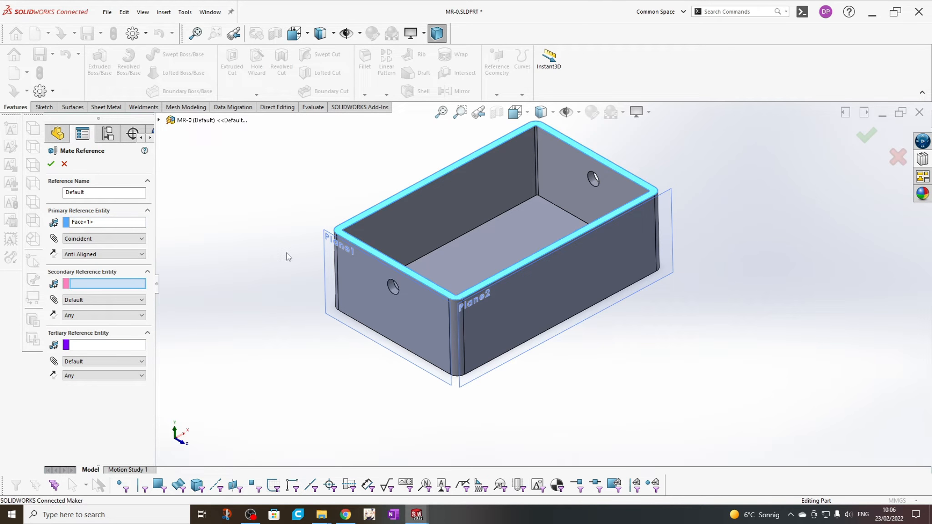
click(326, 248)
click(80, 301)
click(80, 313)
click(81, 315)
click(83, 331)
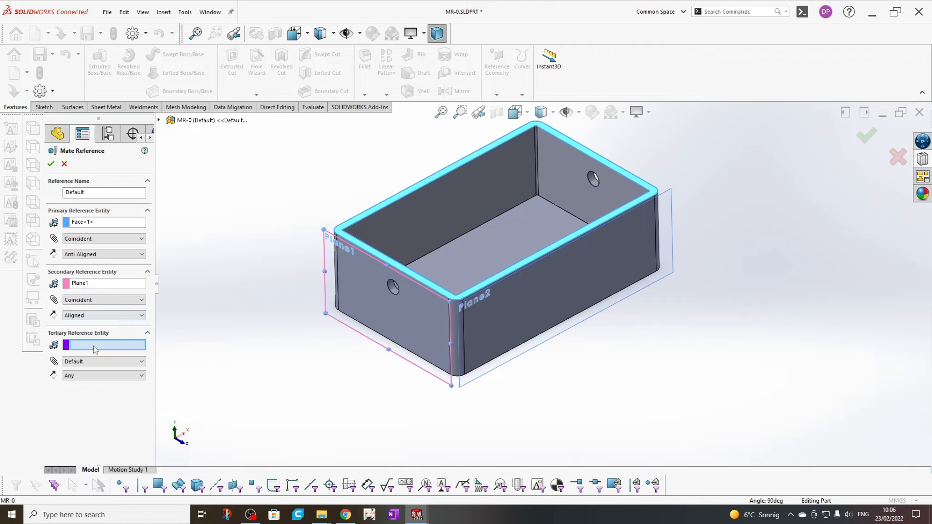
Set Plane2 as the tertiary entity of the box's mate reference, with Coincident type and Aligned alignment.
click(462, 374)
click(82, 361)
click(85, 375)
click(88, 376)
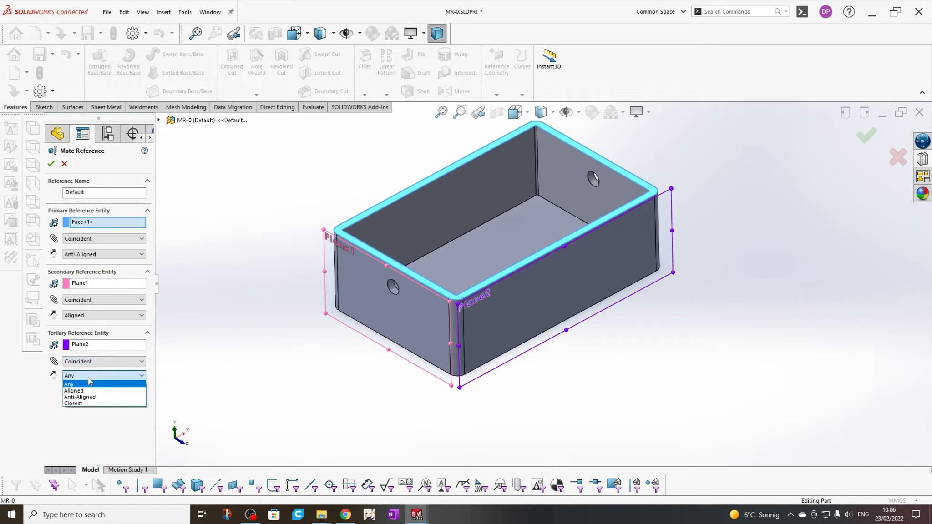
click(74, 389)
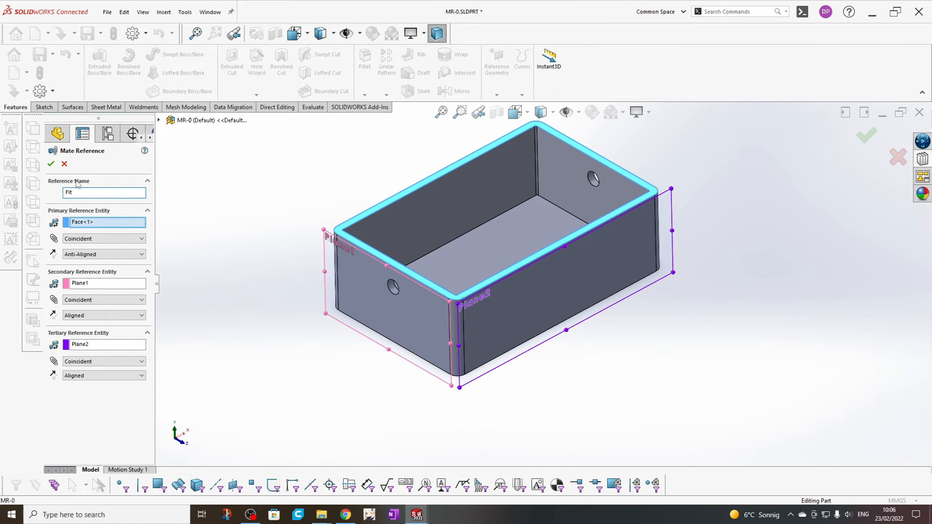
Name the box's mate reference Fit, accept it, and save the MR-0 part to this PC.
text(Fit)
click(51, 164)
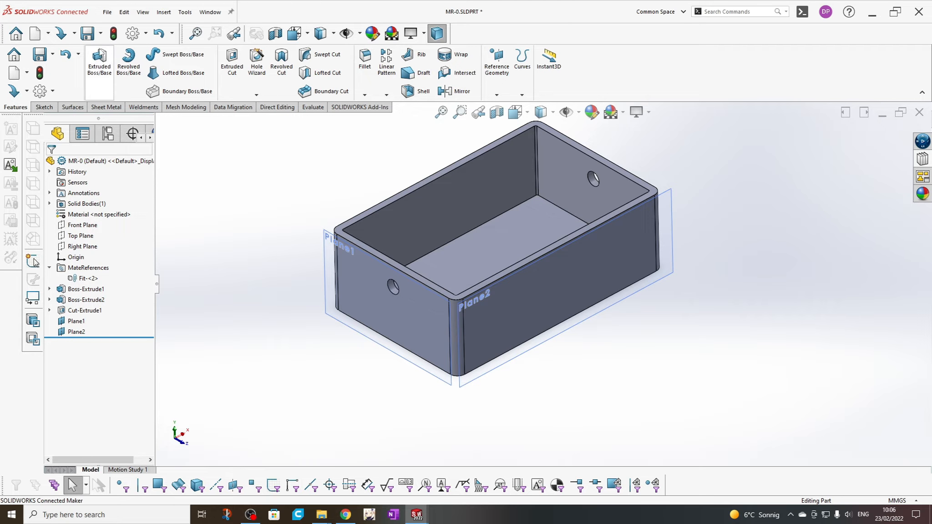
click(101, 33)
click(114, 61)
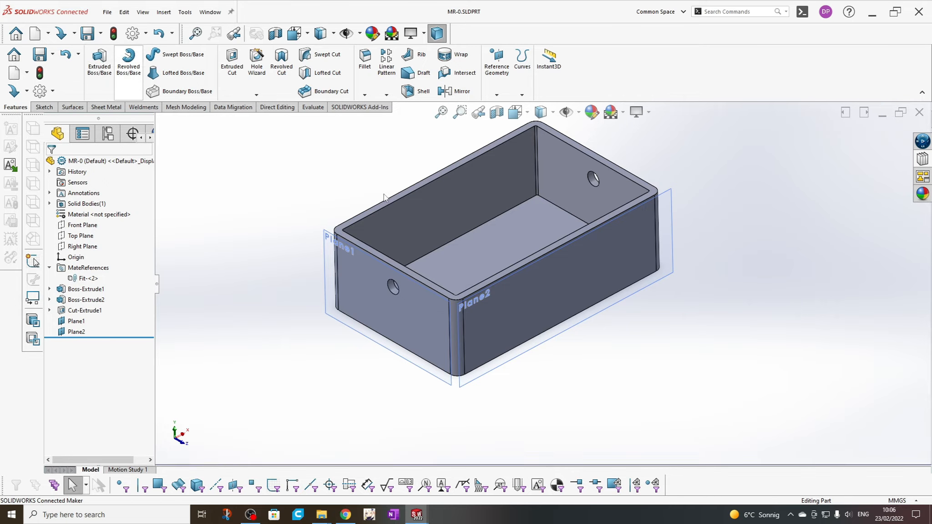
Hide Plane1 and Plane2 on the box and save the MR-0 part again.
click(81, 320)
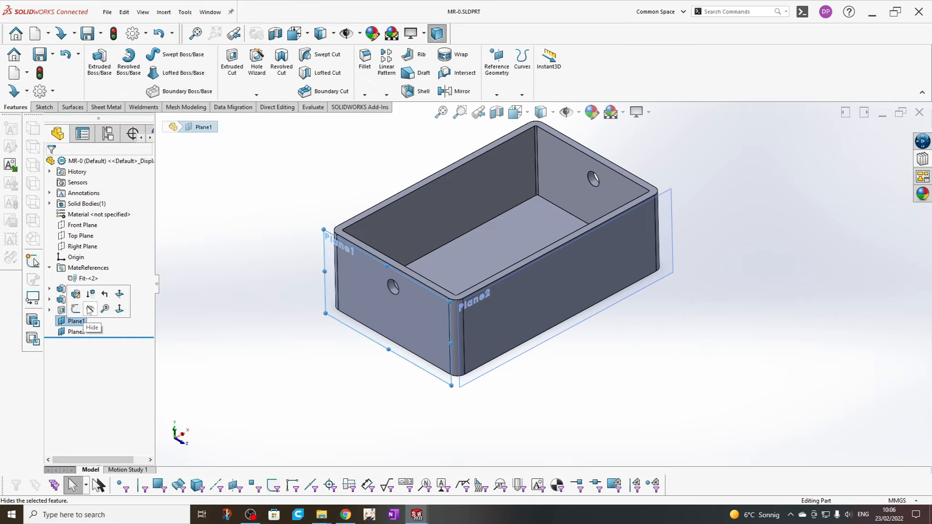
click(89, 309)
click(76, 332)
click(90, 319)
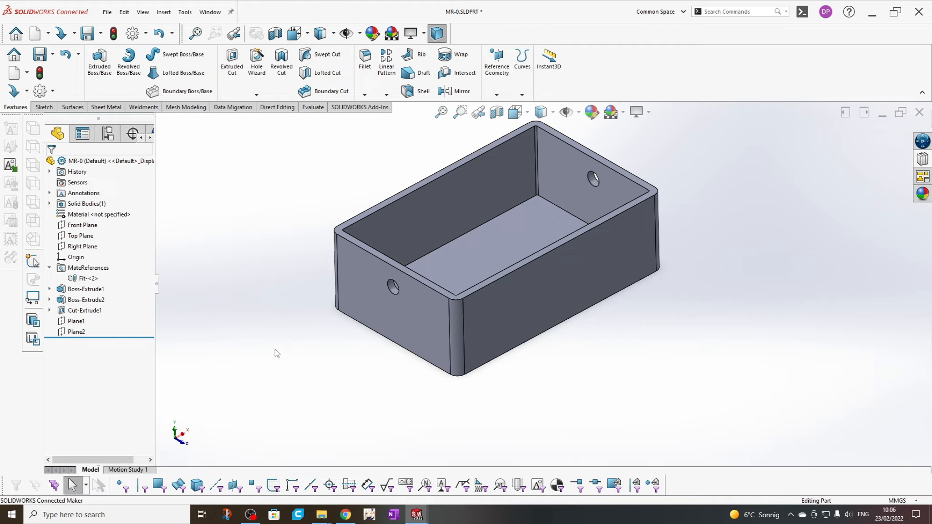
click(210, 12)
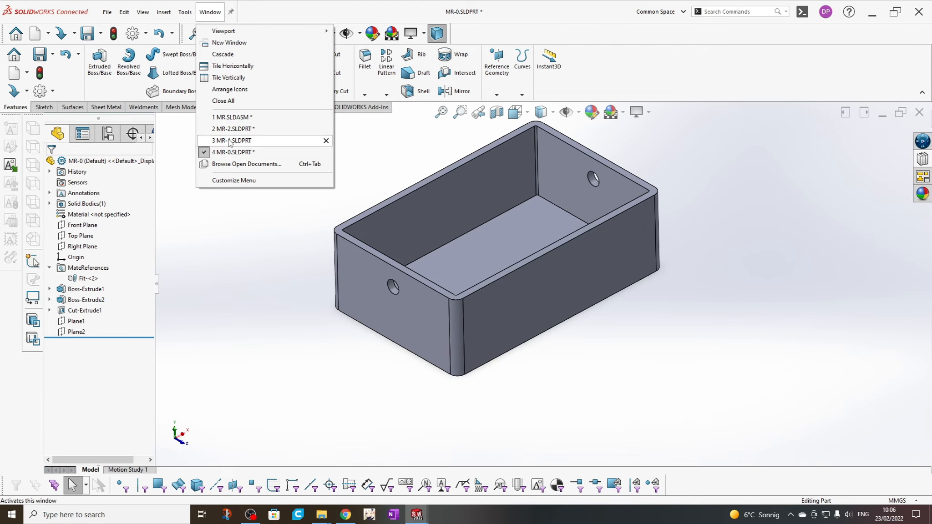
click(215, 227)
click(101, 34)
click(114, 49)
In MR-1, start a mate reference named Fit with the lid's inner flat face as primary entity, Coincident and Anti-Aligned.
click(210, 12)
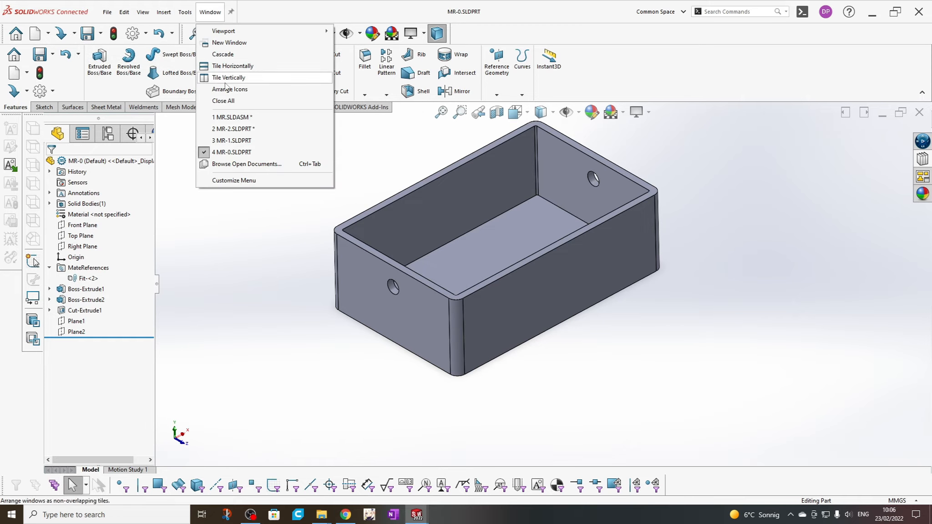
click(233, 140)
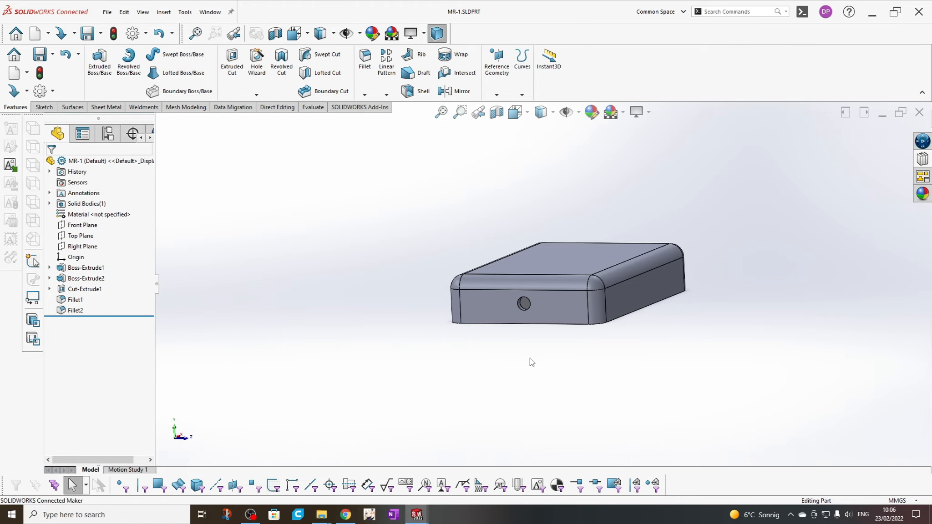
middle_drag(494, 317, 496, 187)
click(497, 94)
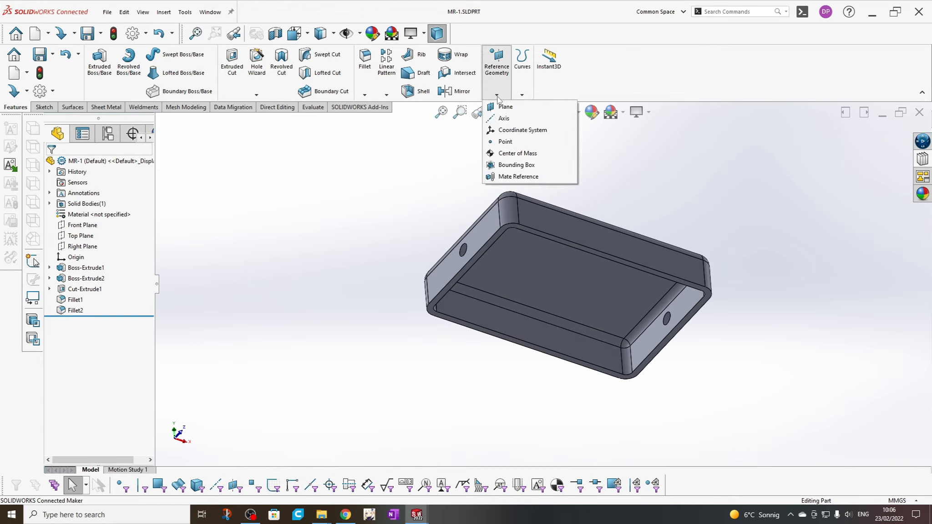
click(518, 177)
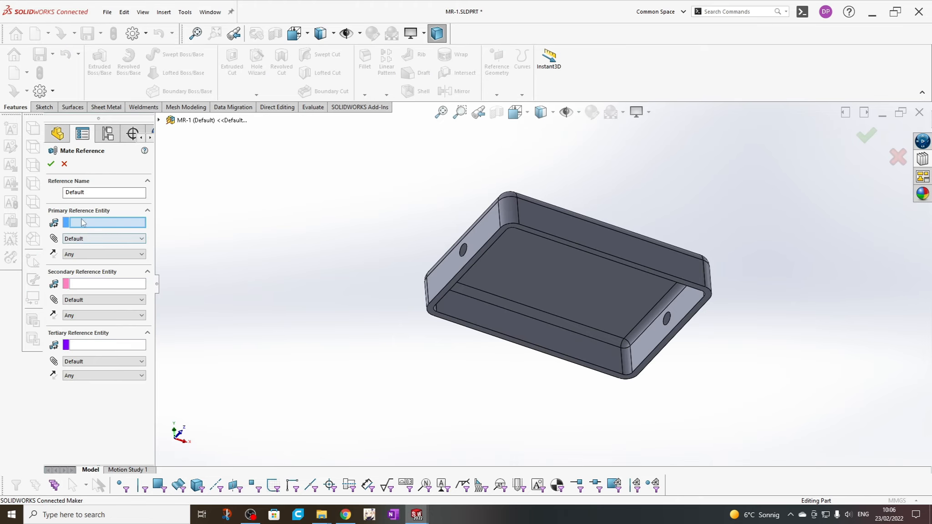
click(554, 291)
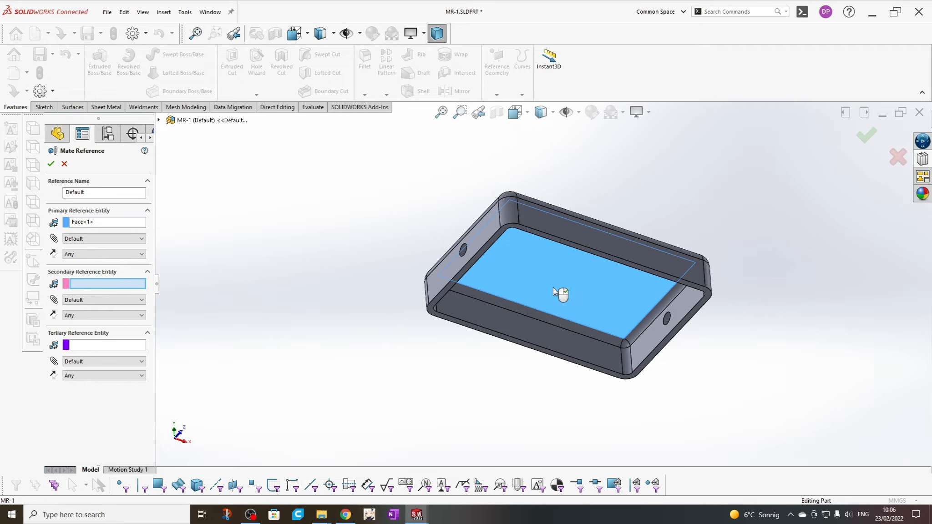
click(85, 238)
click(82, 251)
click(82, 254)
click(82, 276)
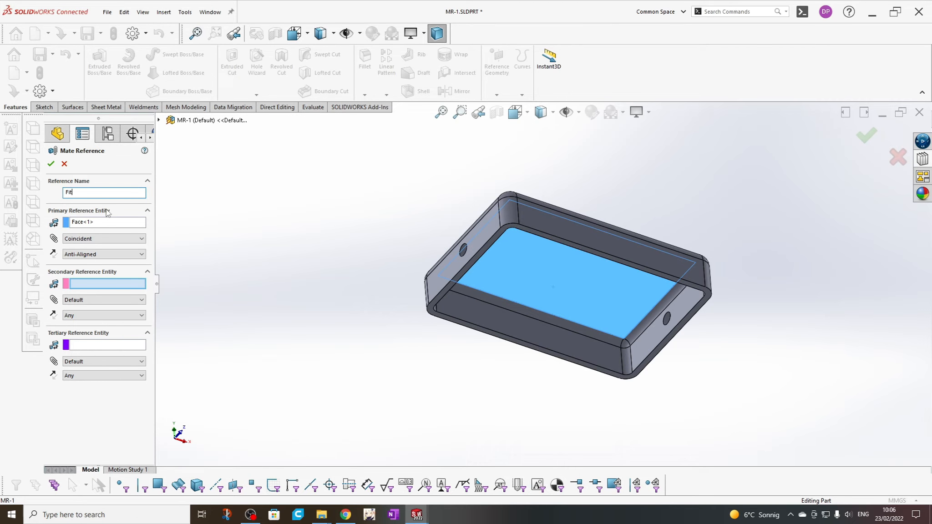
Add the lid's short outer end face with the hole as secondary entity, set to Coincident and Aligned.
scroll(406, 248, down, 1)
middle_drag(406, 248, 404, 360)
scroll(404, 359, up, 1)
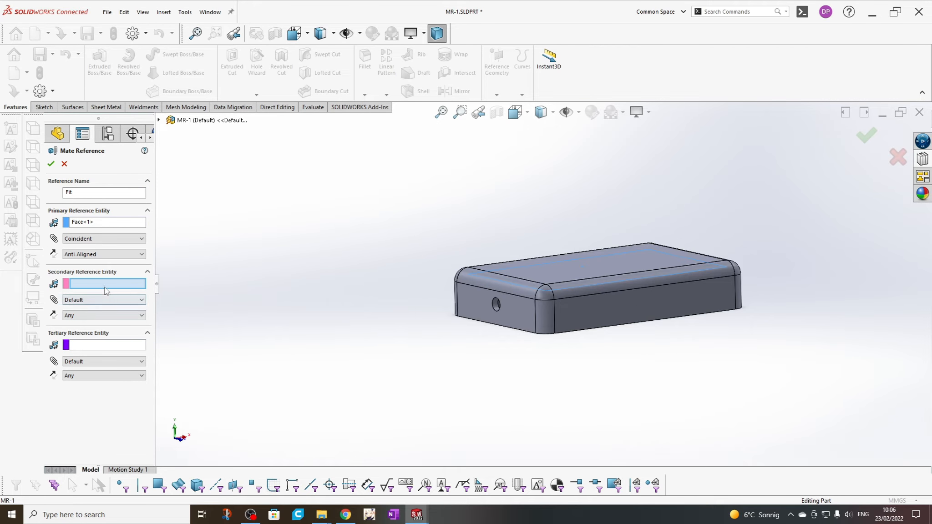
click(470, 308)
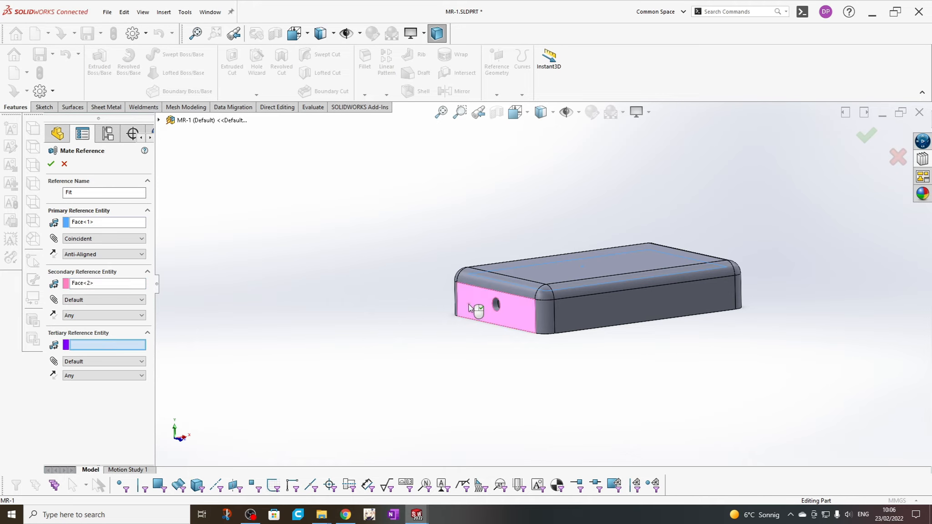
click(80, 300)
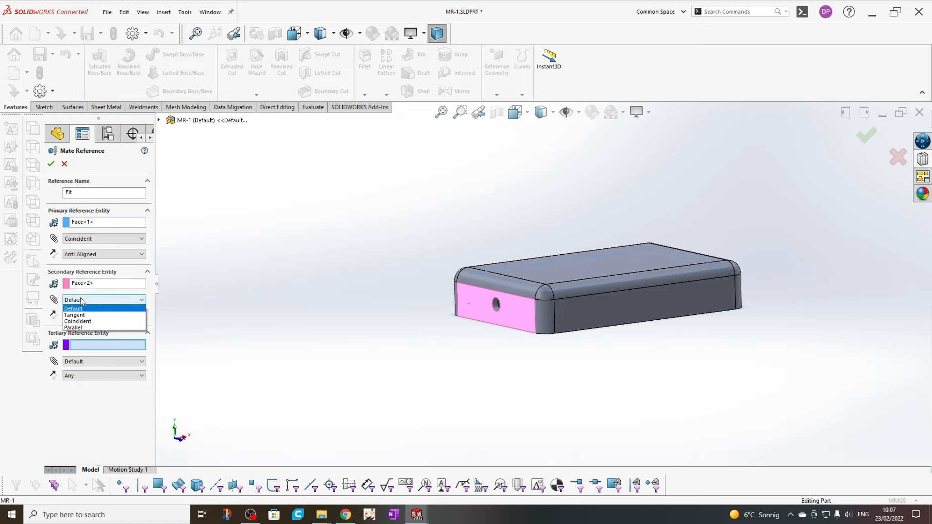
click(85, 319)
click(86, 317)
click(96, 329)
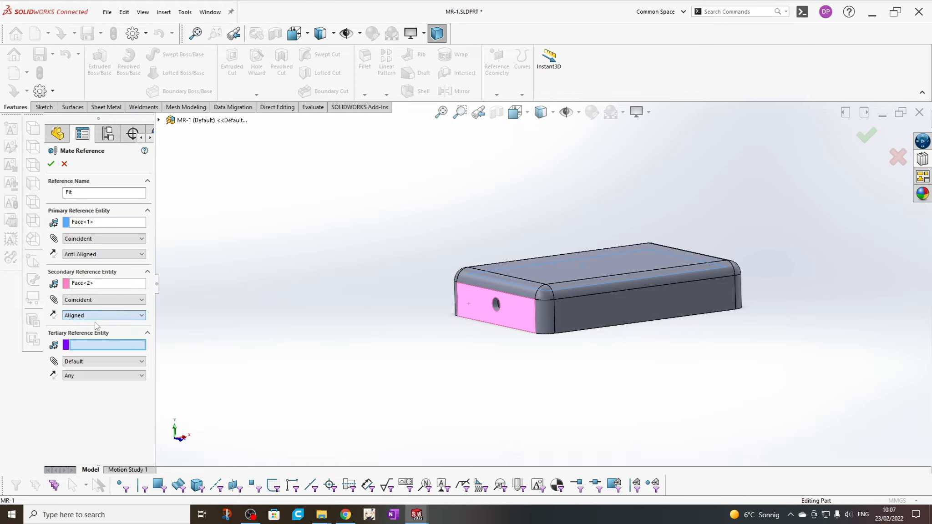
Add the lid's adjacent long outer side face as tertiary entity, Coincident and Aligned, and accept and save the MR-1 part.
click(580, 323)
click(83, 363)
click(78, 383)
click(82, 376)
click(78, 391)
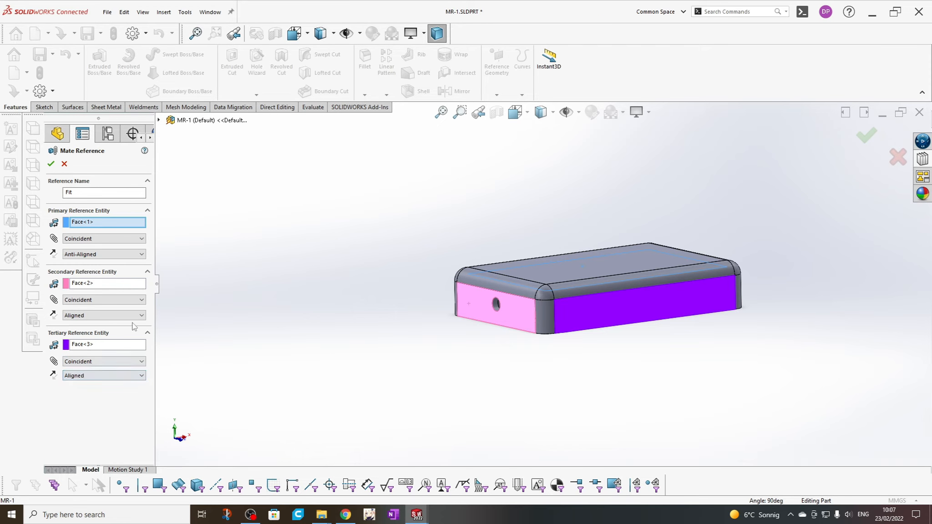
middle_drag(242, 298, 250, 332)
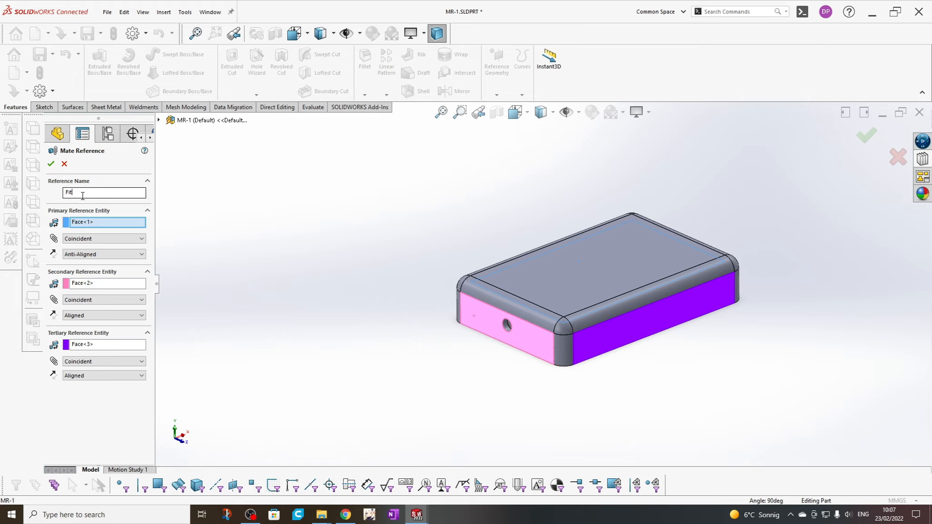
click(51, 163)
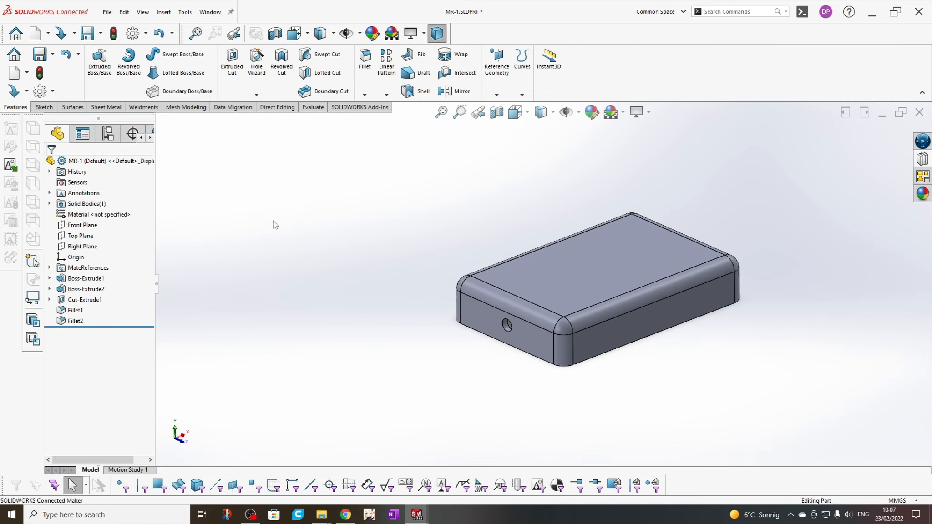
click(101, 33)
click(107, 59)
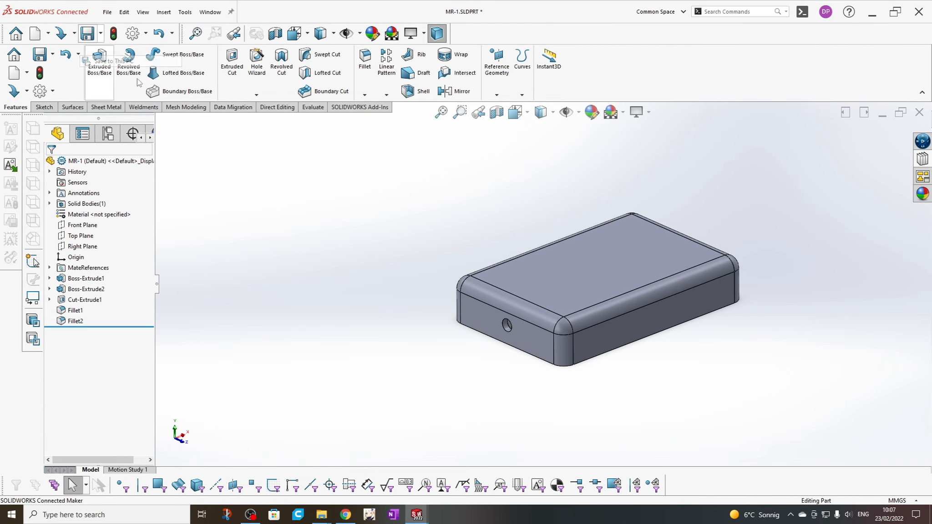
In MR-2, add a Default mate reference on the circular edge where the shank meets the head, and save the part to this PC.
click(207, 13)
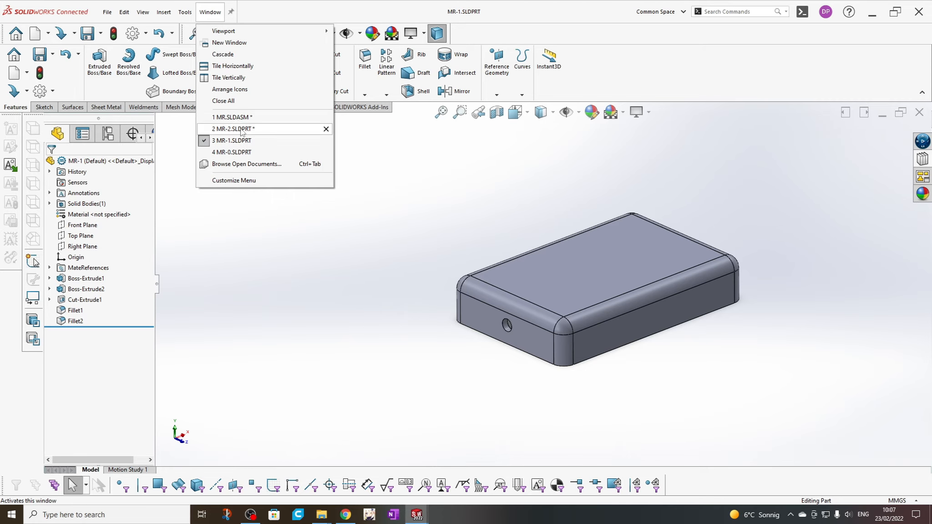
click(243, 130)
middle_drag(439, 270, 454, 147)
scroll(549, 332, down, 1)
middle_drag(549, 332, 545, 315)
scroll(544, 309, up, 1)
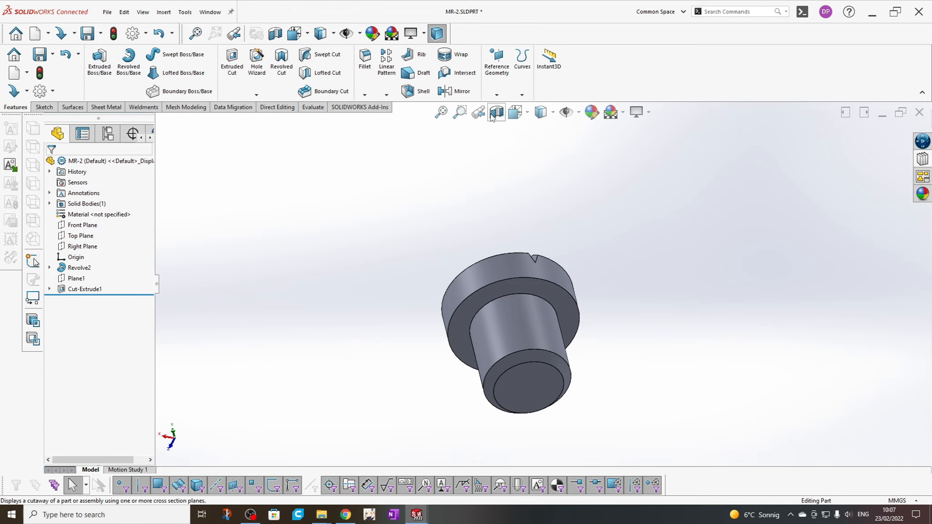
click(500, 96)
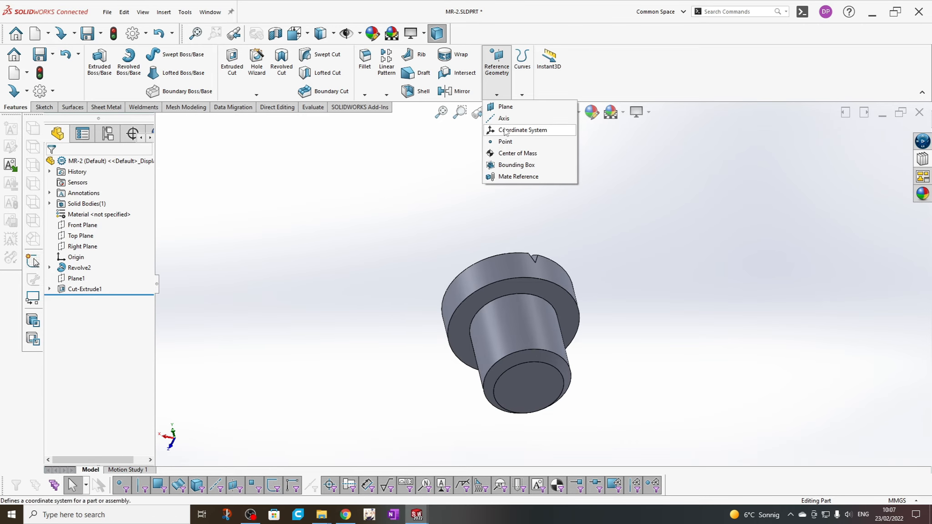
click(501, 176)
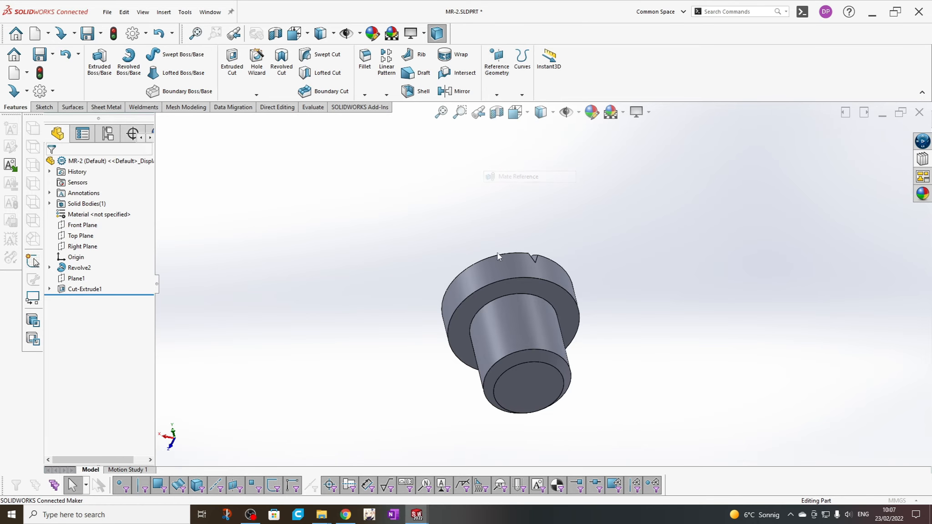
click(509, 299)
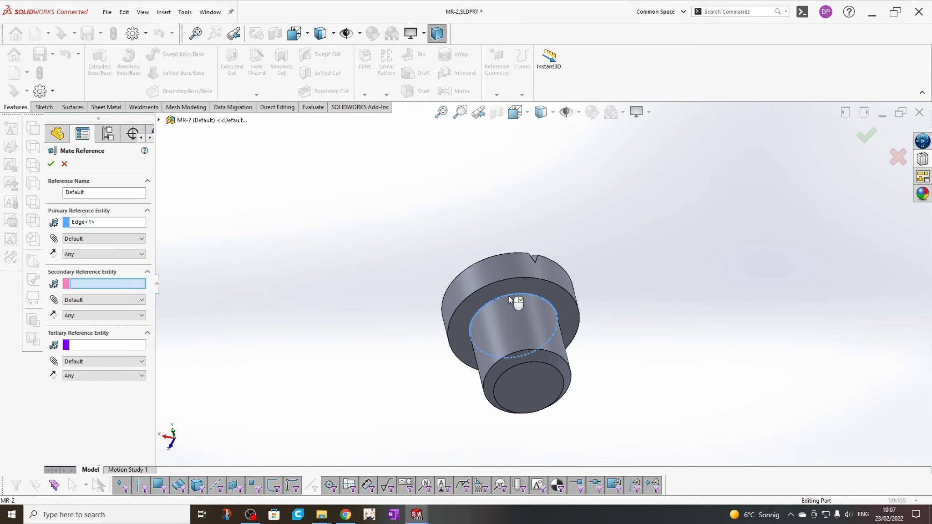
click(50, 164)
middle_drag(294, 220, 281, 290)
click(101, 33)
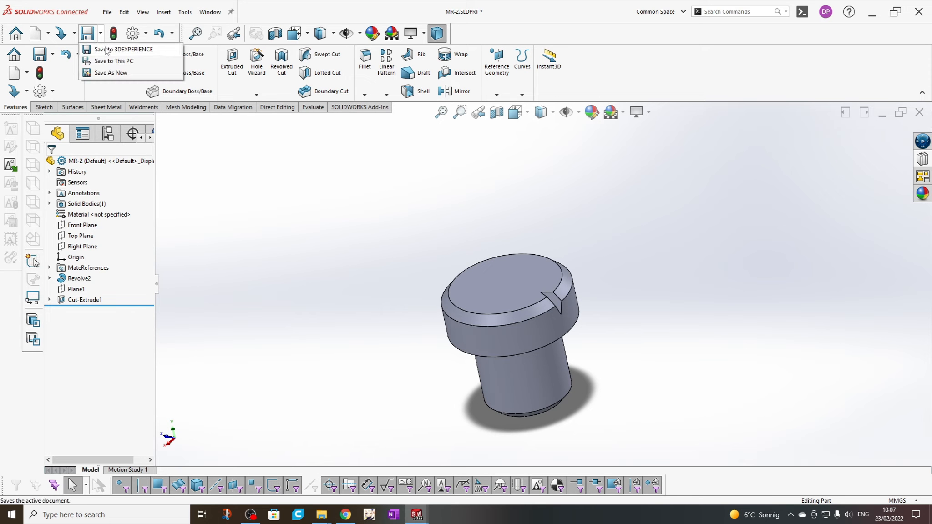
click(105, 58)
Switch to the MR assembly and rebuild it with the changed parts.
click(216, 12)
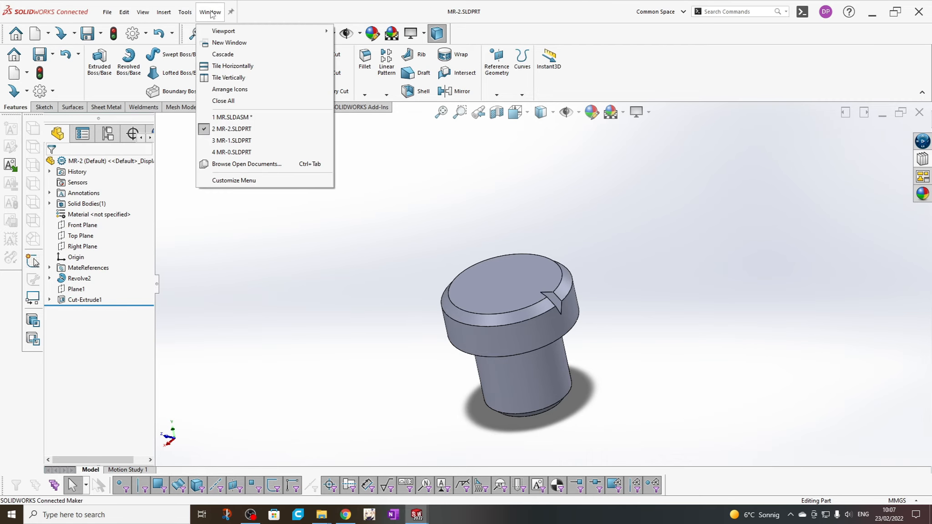
click(244, 117)
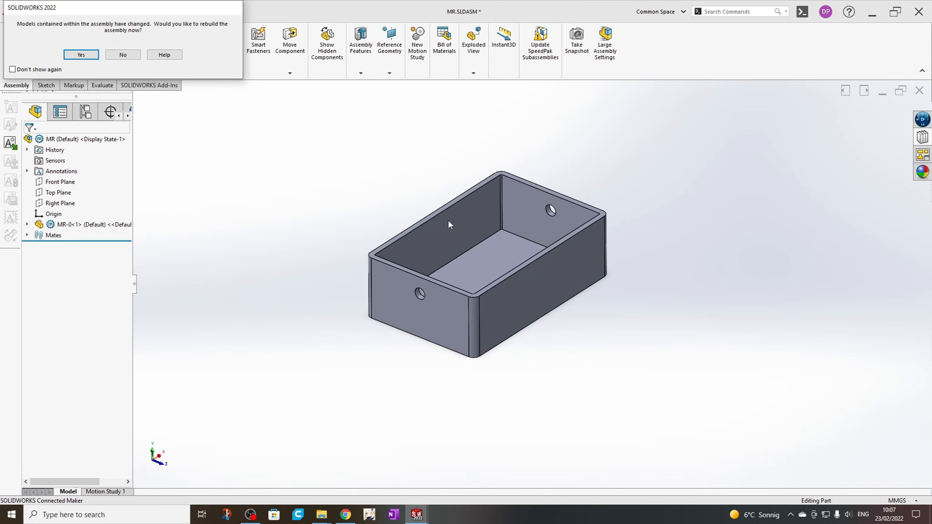
click(81, 55)
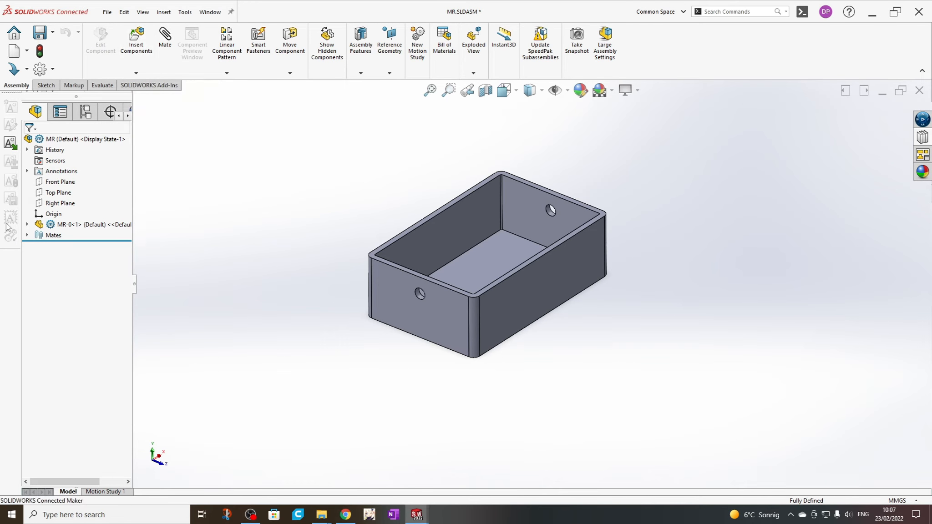
Delete the Coincident501, Coincident511 and Coincident521 mates from the MR assembly.
click(27, 234)
click(75, 245)
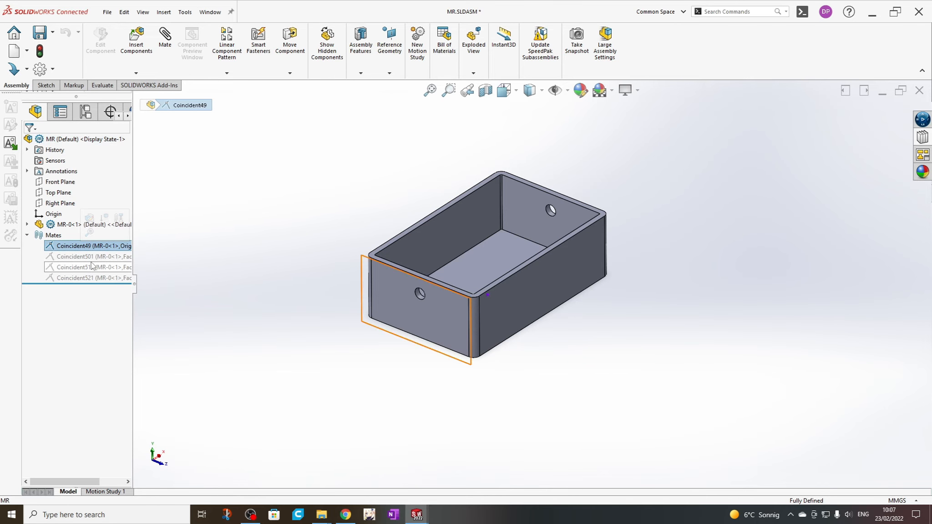
shift+click(92, 279)
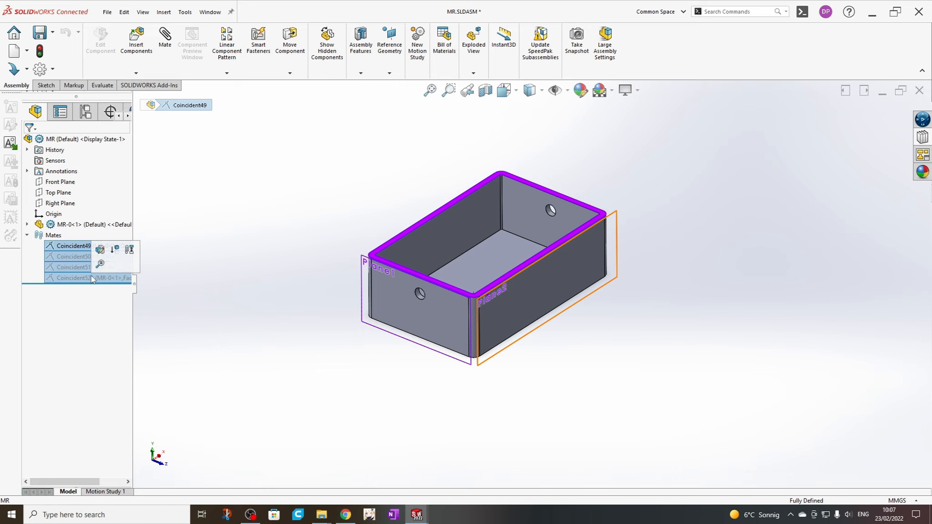
shift+click(67, 248)
shift+click(73, 276)
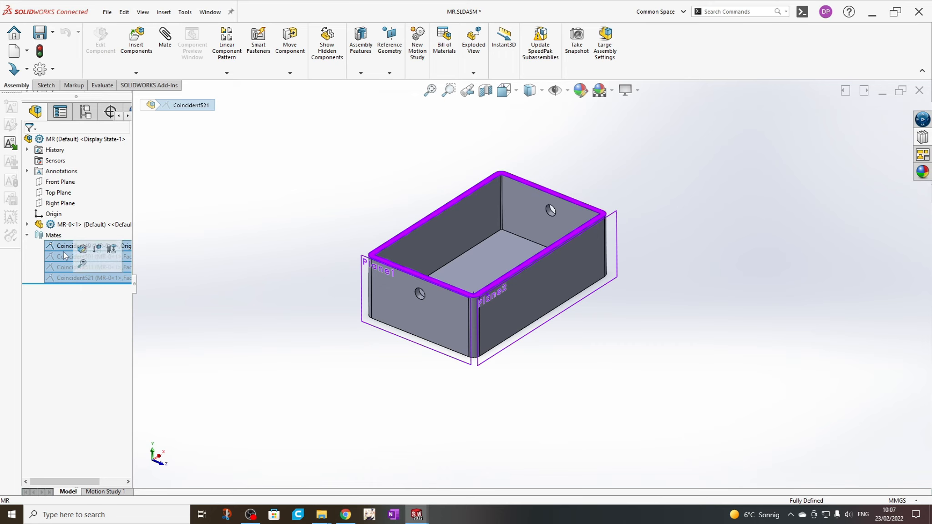
ctrl+click(64, 256)
click(158, 305)
click(75, 257)
shift+click(61, 278)
key(Delete)
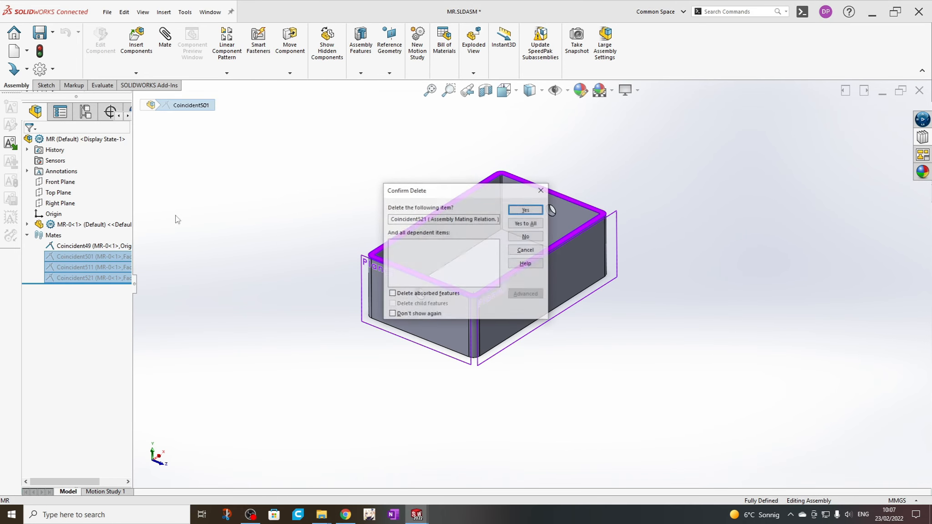
click(528, 223)
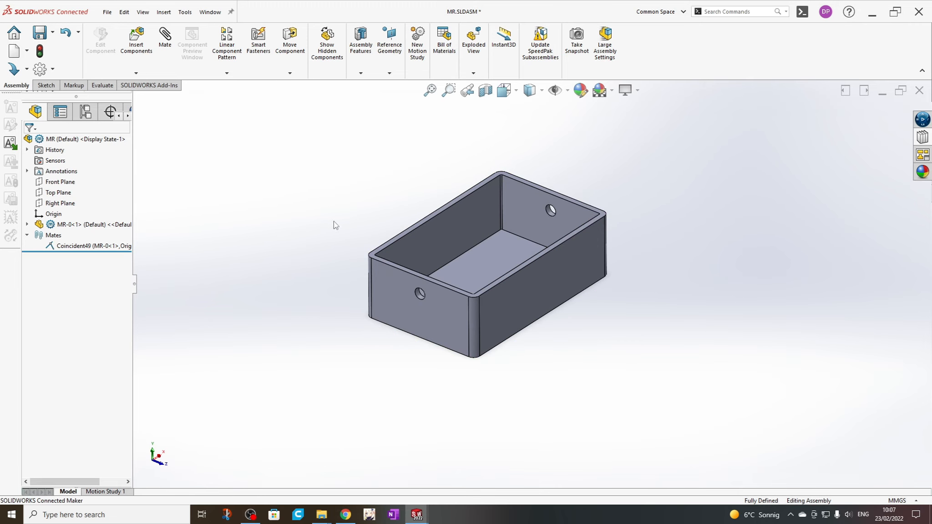
Insert the MR-1 lid into the MR assembly at the origin, letting its mate reference seat it on the MR-0 box.
click(136, 38)
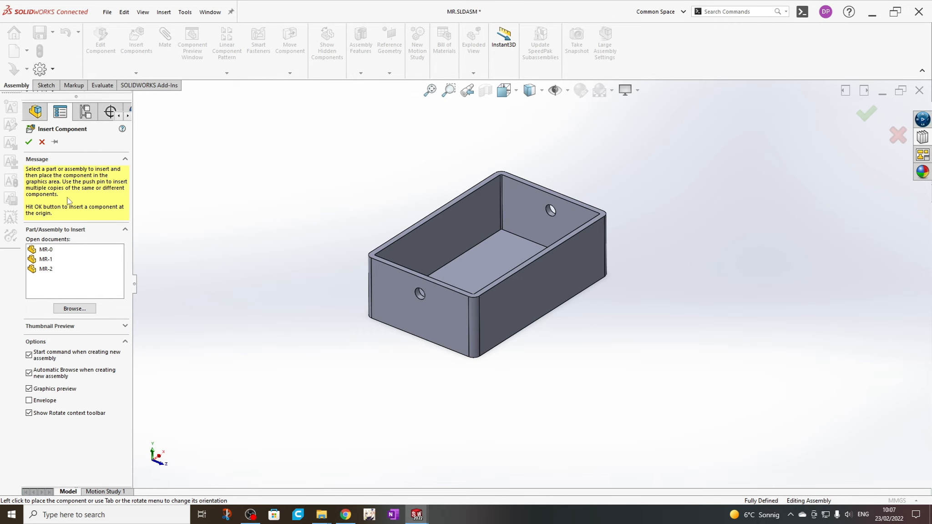
click(47, 259)
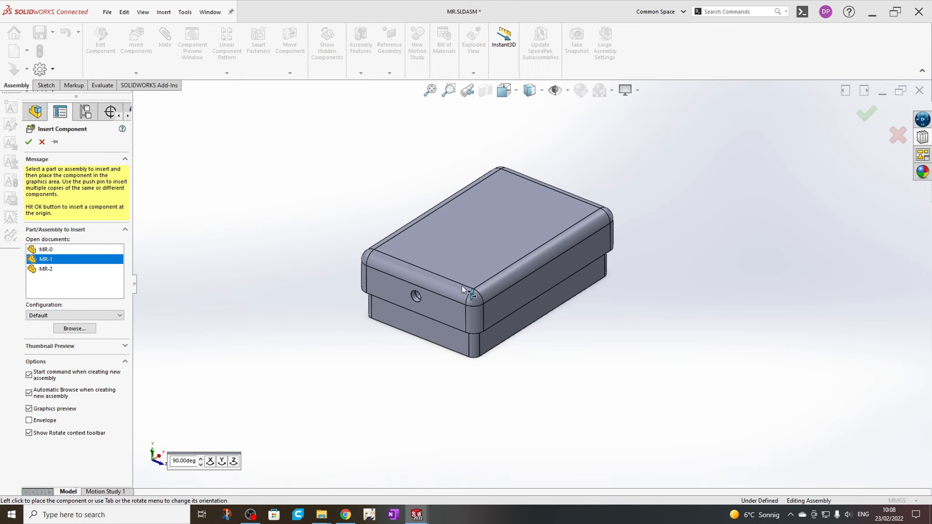
click(28, 143)
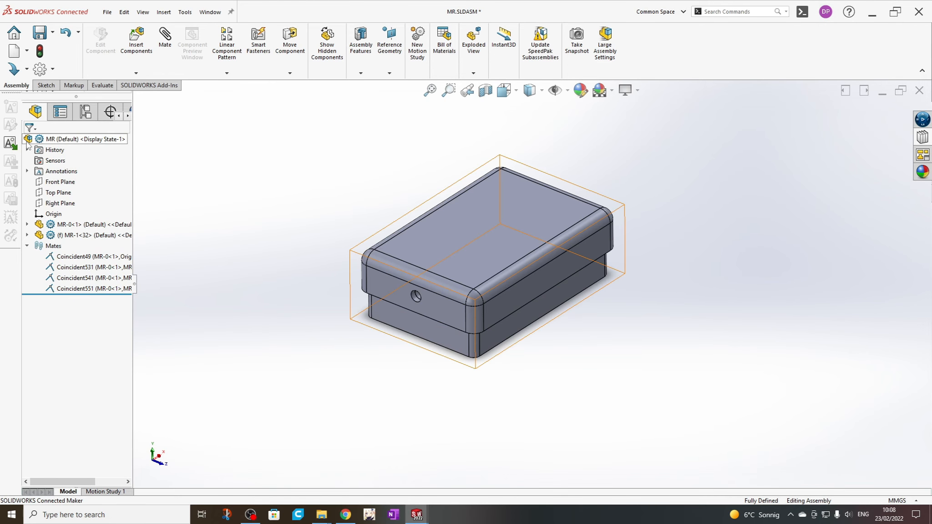
click(27, 246)
Float the fixed MR-1 lid component so that its mates position it.
middle_drag(387, 268, 473, 254)
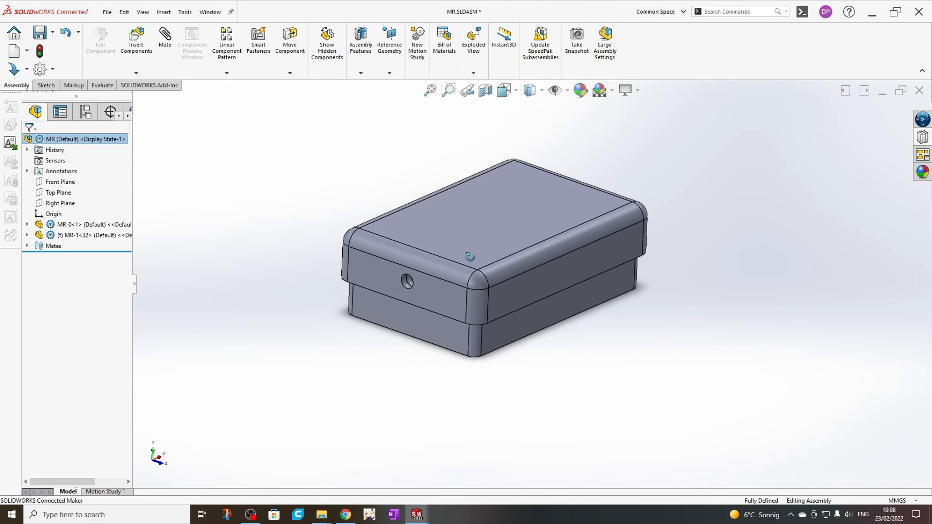
click(441, 294)
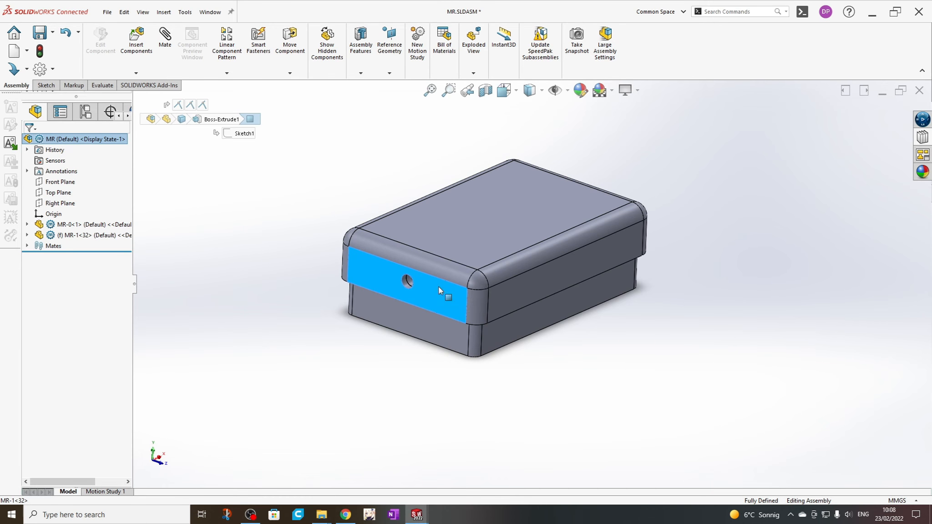
click(27, 235)
click(38, 246)
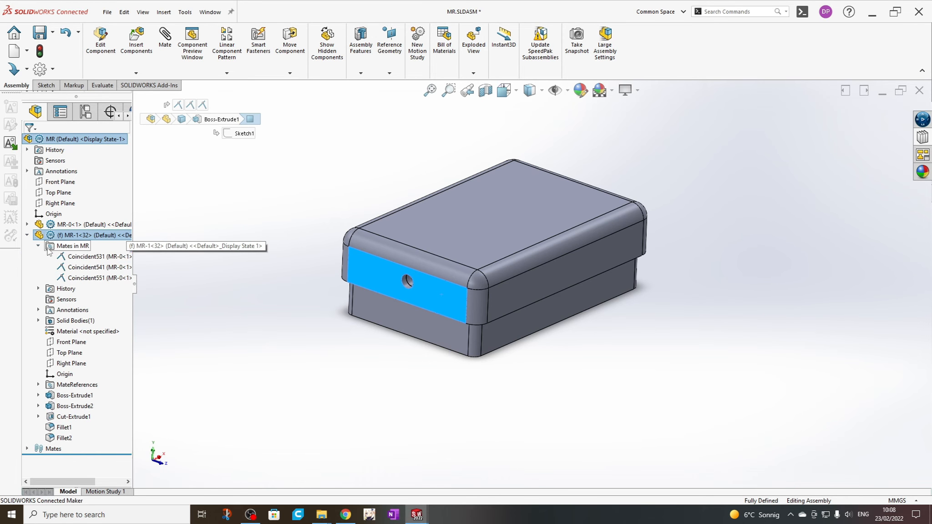
right_click(62, 238)
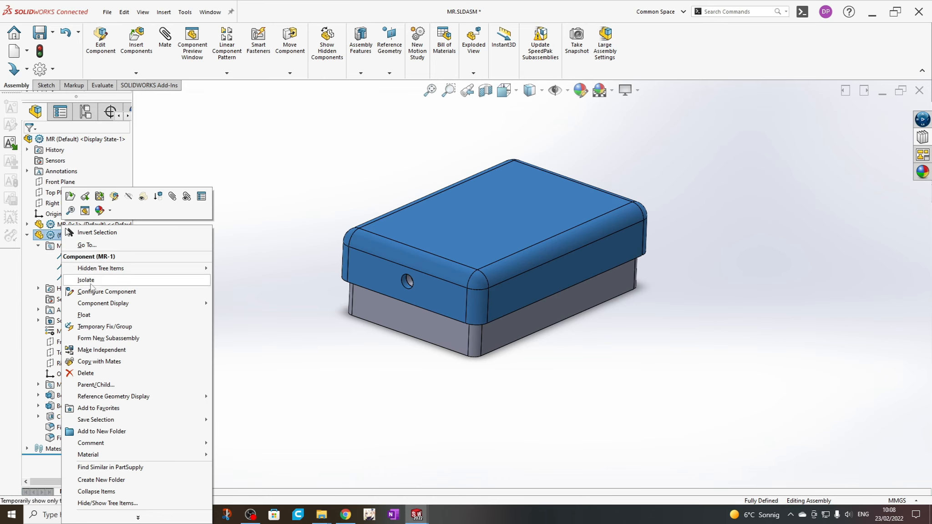
click(91, 309)
Examine the coincident mates between the MR-1 lid and the MR-0 box one by one.
click(77, 258)
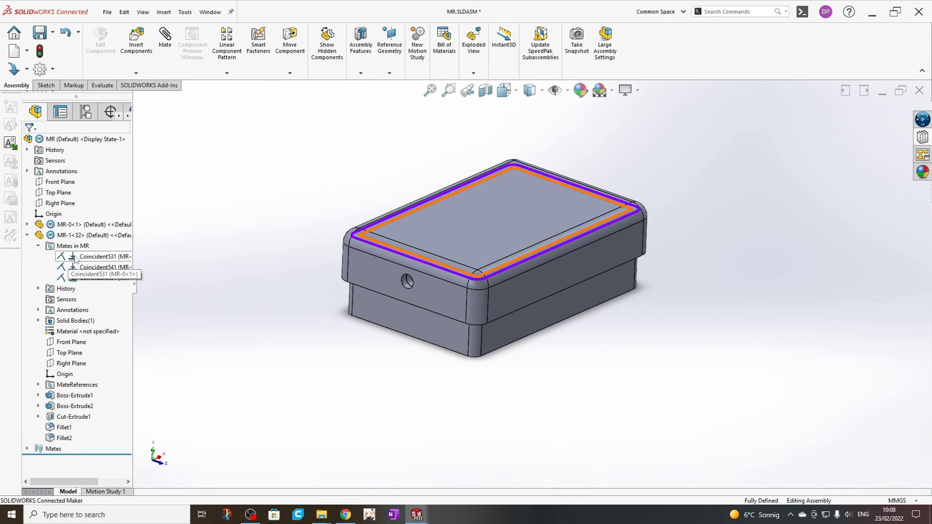
click(98, 267)
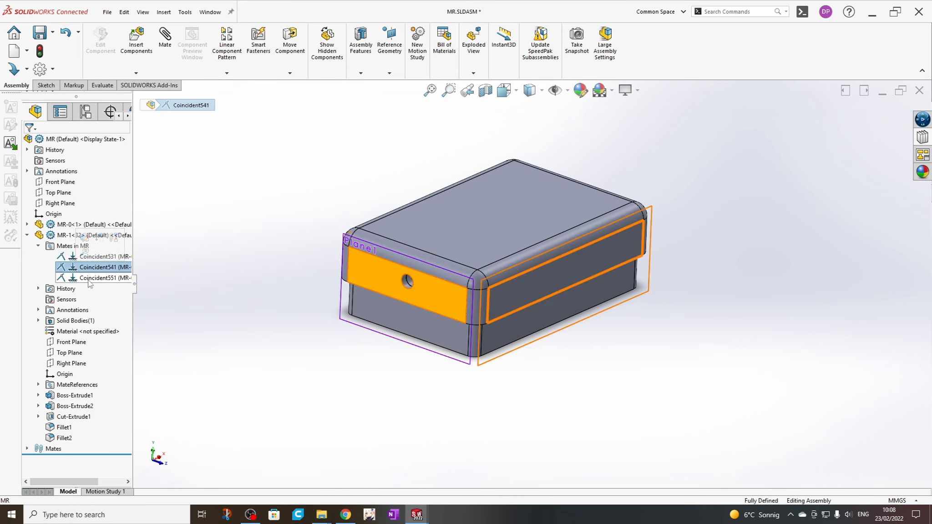
click(98, 278)
click(26, 235)
click(231, 260)
click(492, 245)
click(325, 315)
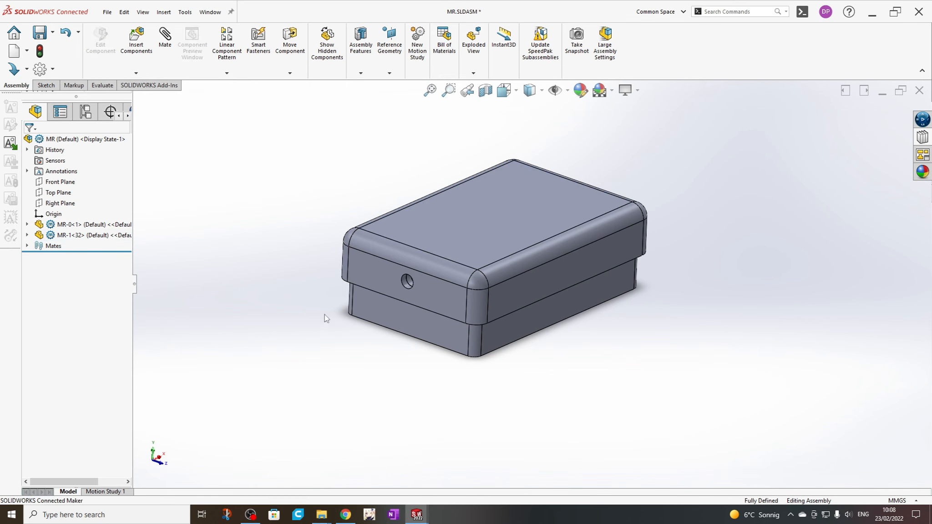
Insert an MR-2 pin and place it in the round hole in one short side of the lid.
click(142, 53)
click(47, 269)
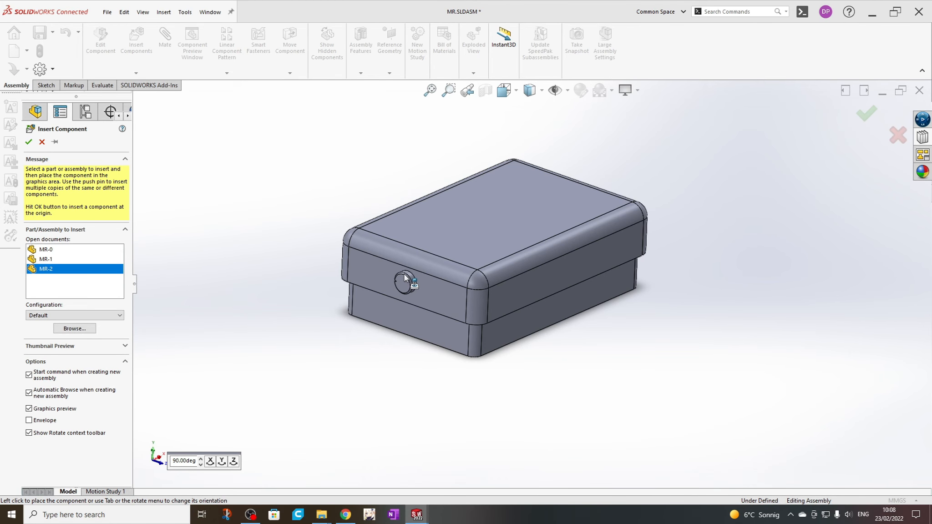
click(481, 275)
middle_drag(544, 220, 432, 245)
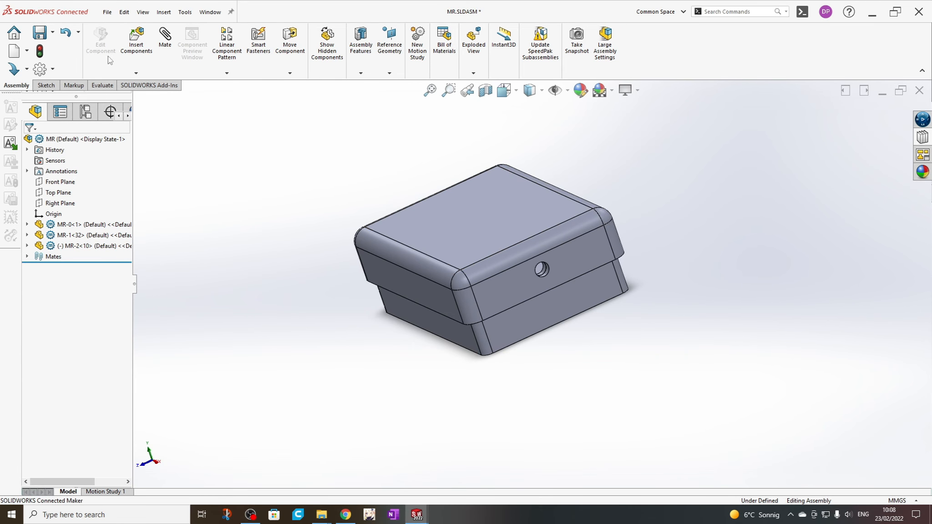
Insert a second MR-2 pin and place it in the hole in the lid's opposite short side.
click(136, 38)
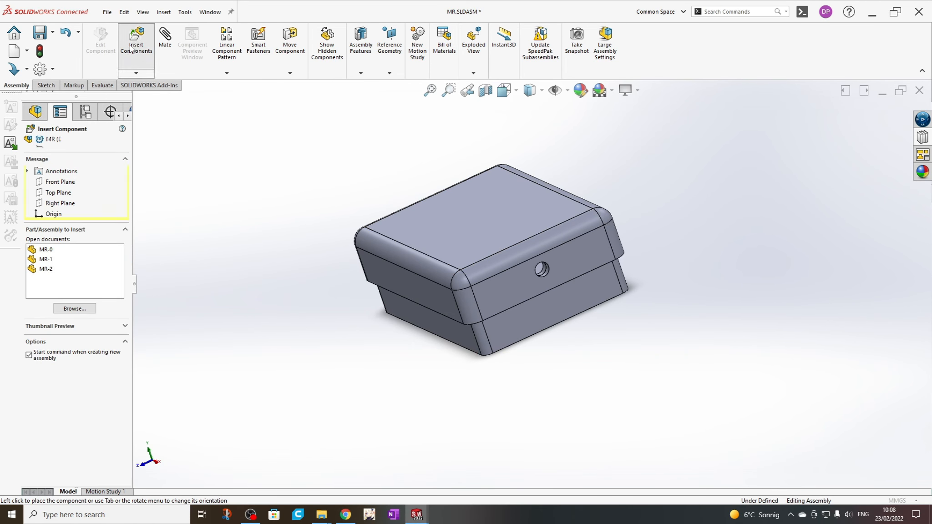
click(46, 269)
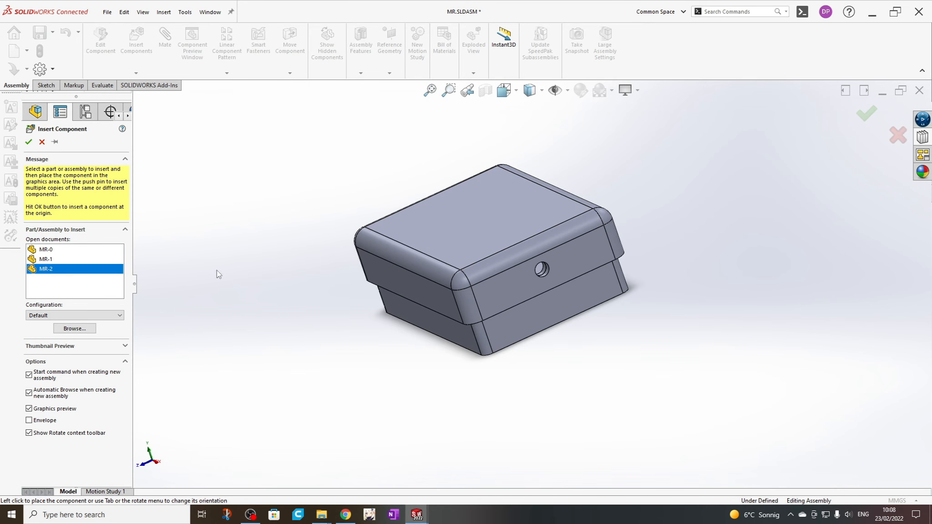
click(555, 272)
middle_drag(558, 271, 562, 230)
middle_drag(549, 256, 545, 277)
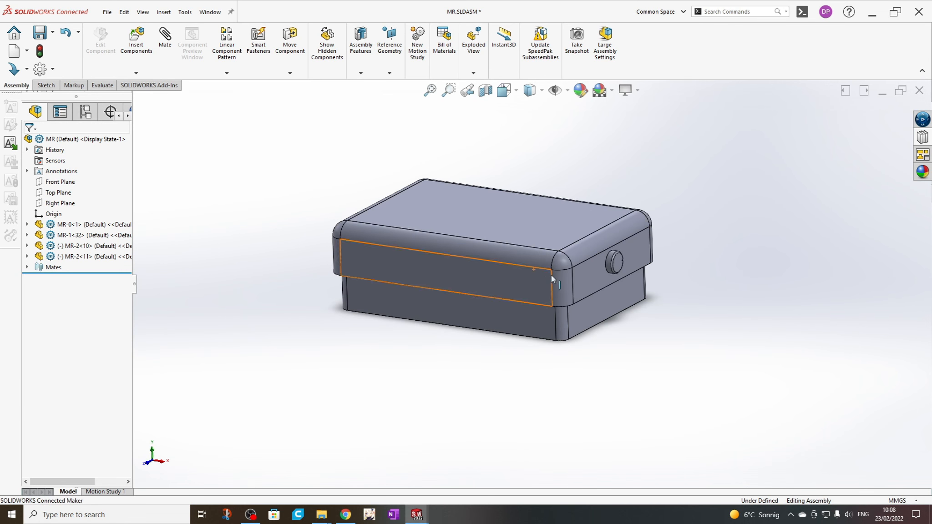
Check the fit of both MR-2 pins by trying to move one and viewing the box from both ends.
drag(611, 259, 650, 273)
click(617, 263)
click(668, 314)
mouse_move(501, 249)
middle_down()
mouse_move(632, 181)
mouse_move(499, 252)
middle_up()
middle_drag(607, 250, 542, 245)
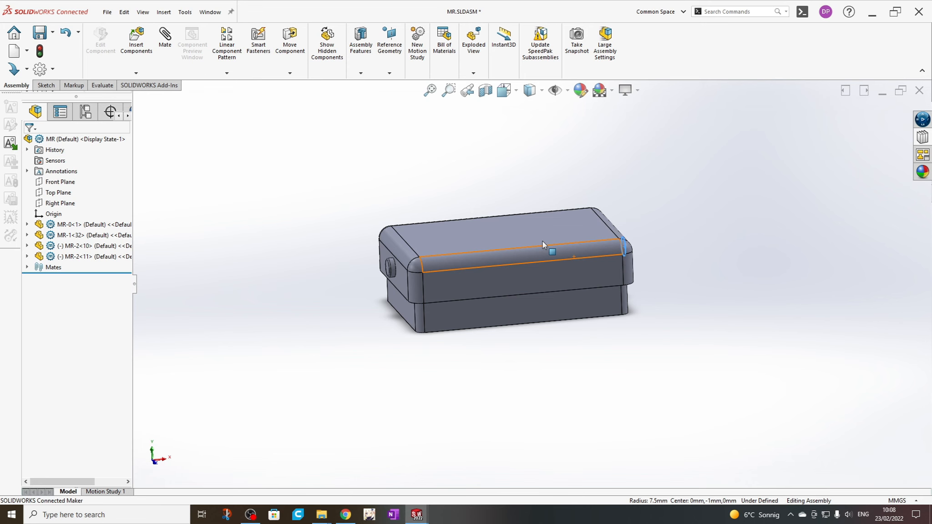
Save the MR assembly with the lid and both pins in place.
click(136, 73)
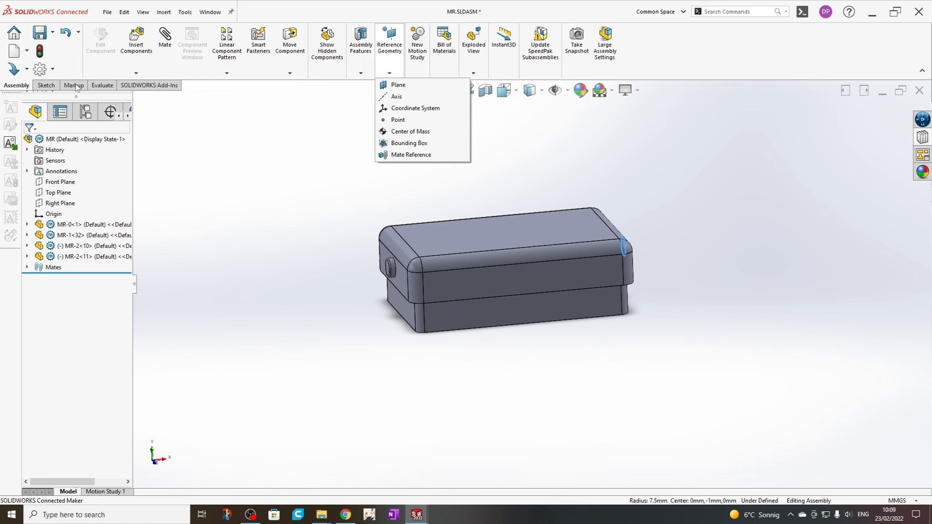
click(53, 35)
click(71, 60)
click(454, 221)
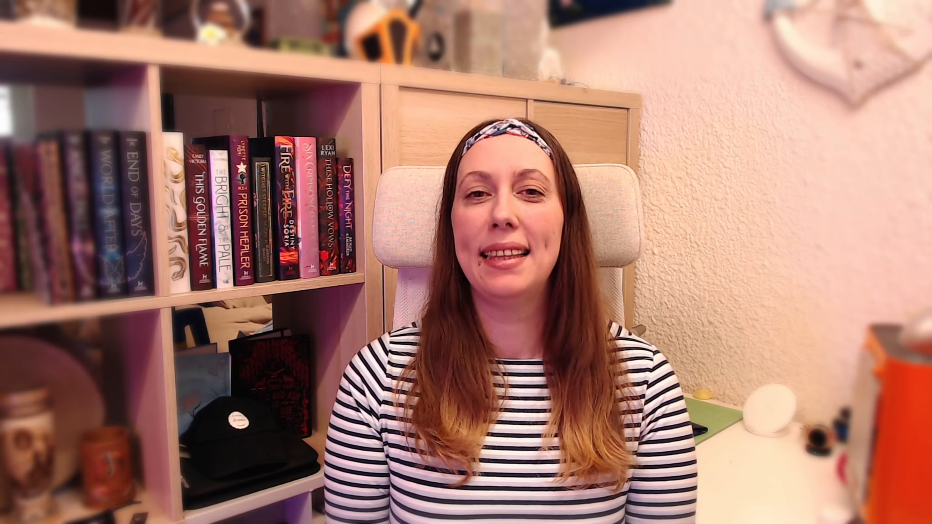